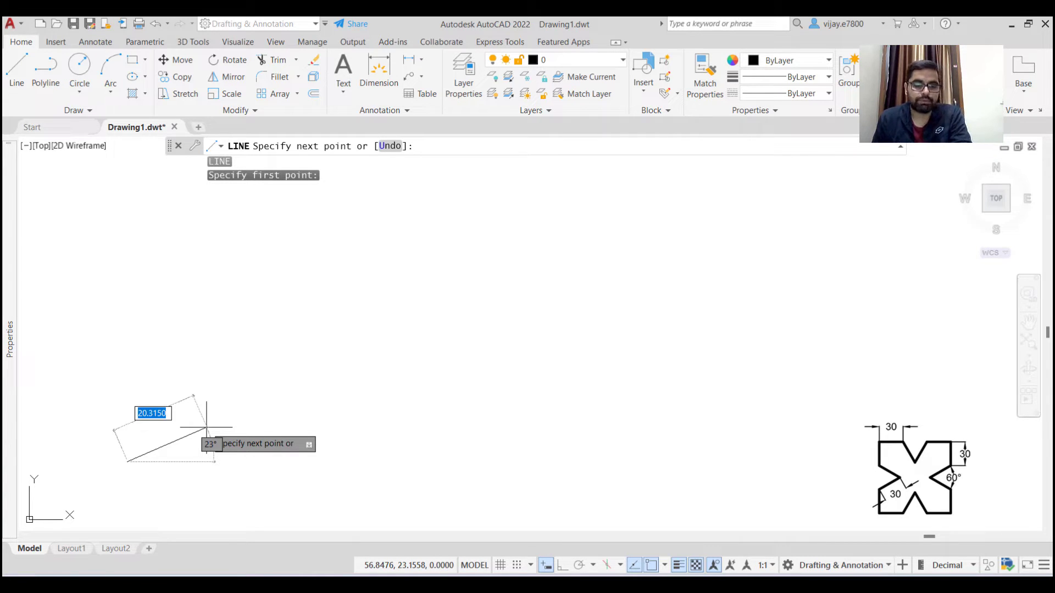
Draw the outline's first bottom edge as a line 30 units long at 0°.
type("30")
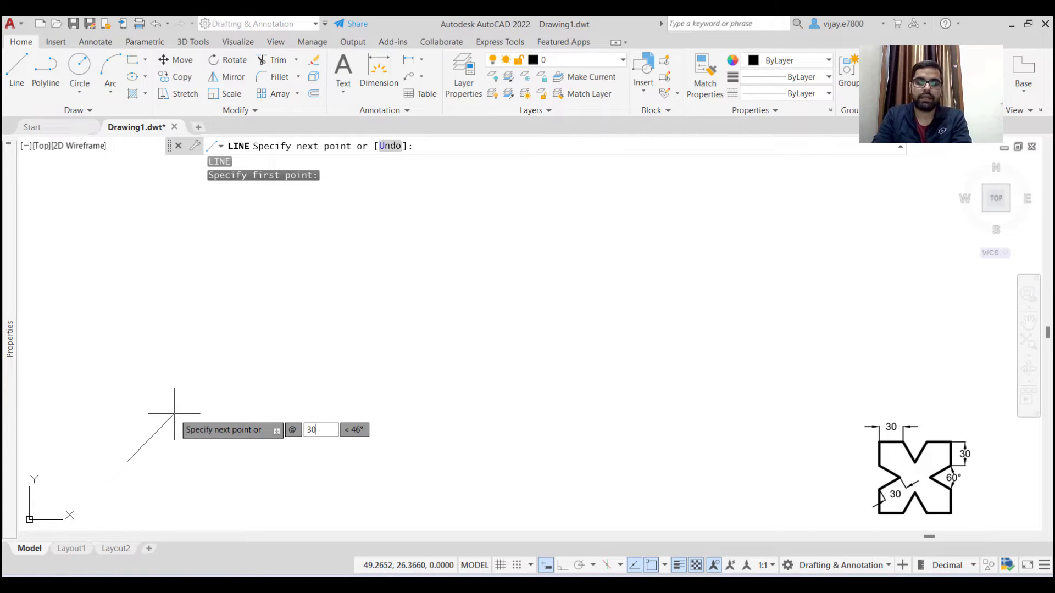
key("Tab")
type("0")
key("Return")
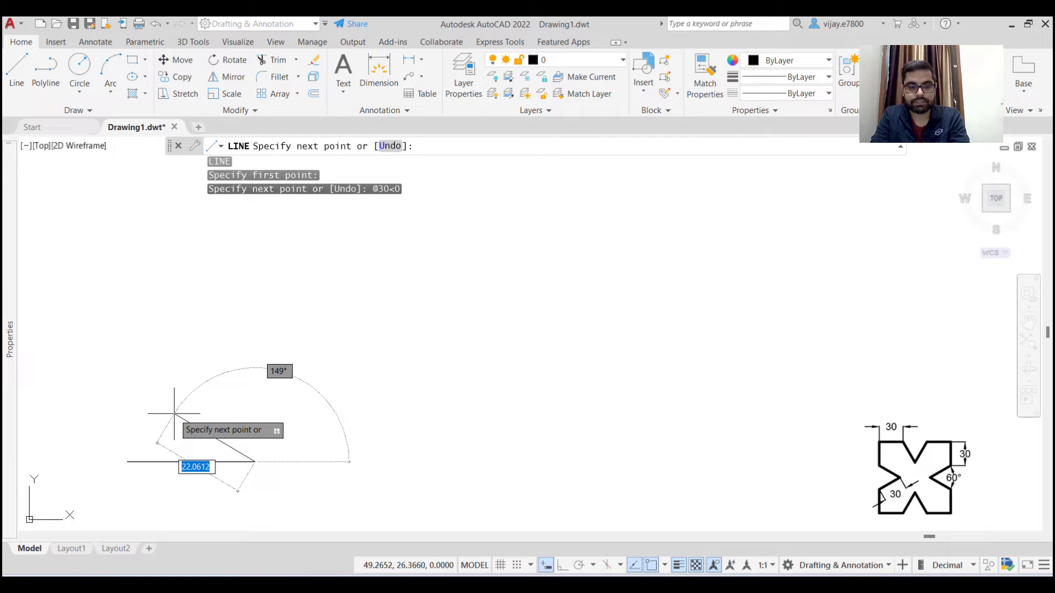
Continue the line with the bottom V-notch, using a 30-unit segment at 60° and a 30-unit segment at -60°.
type("@")
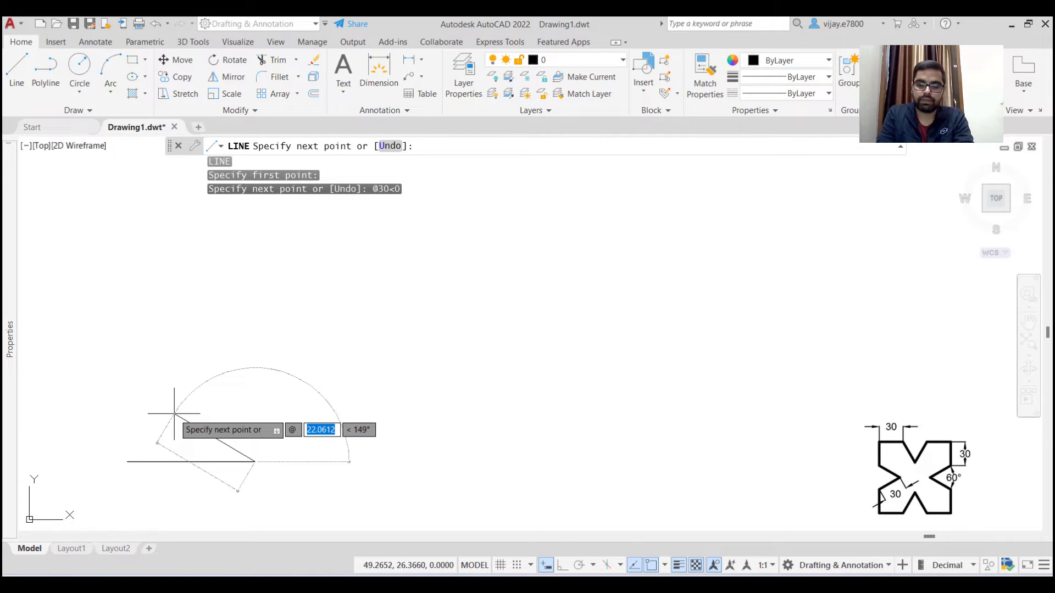
type("30")
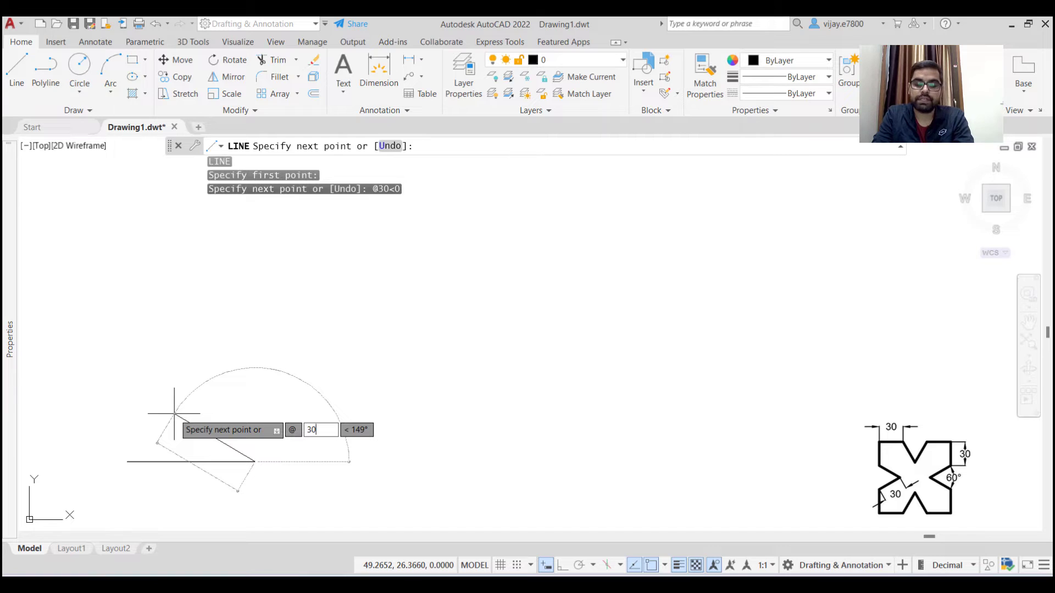
key("Tab")
type("60")
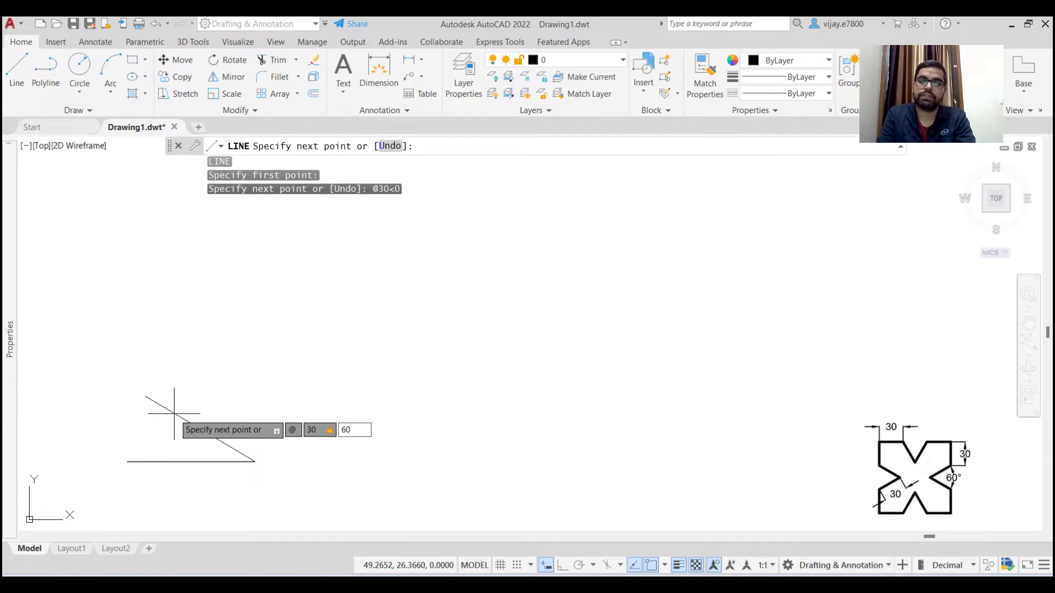
key("Return")
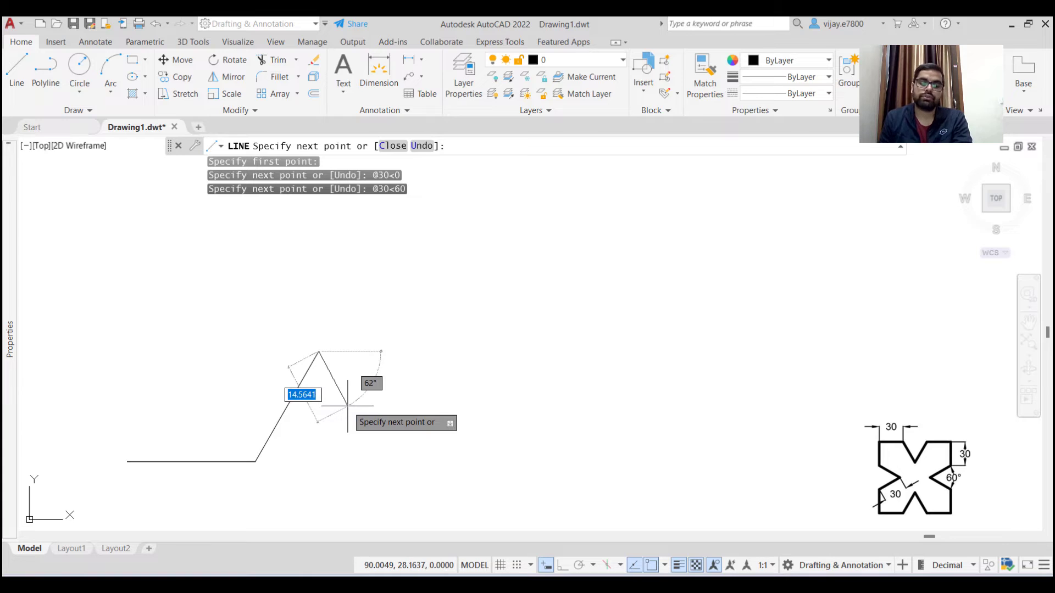
type("@")
type("30")
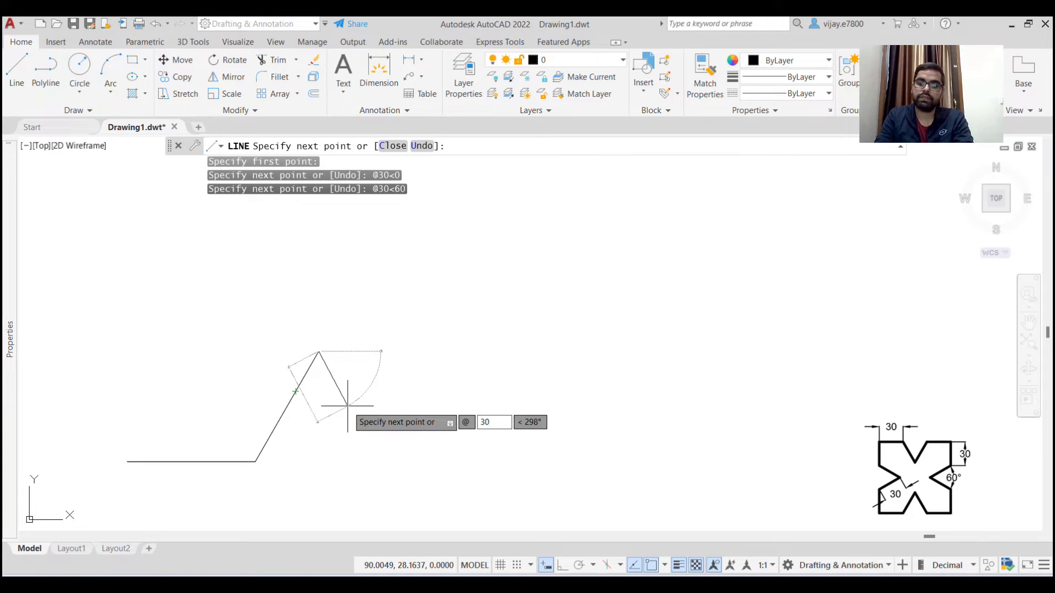
key("Tab")
type("-60")
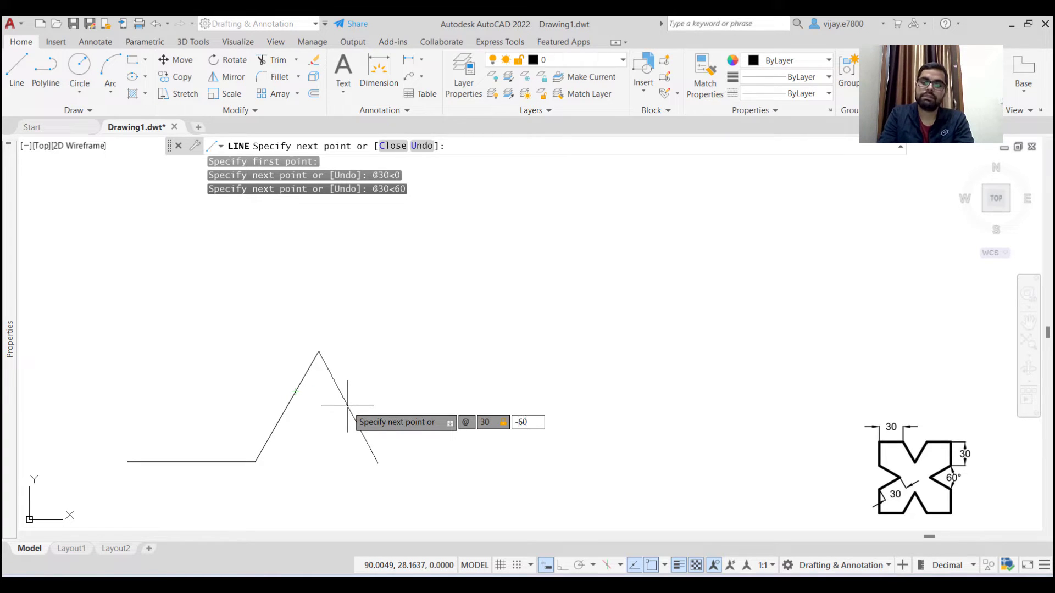
key("Return")
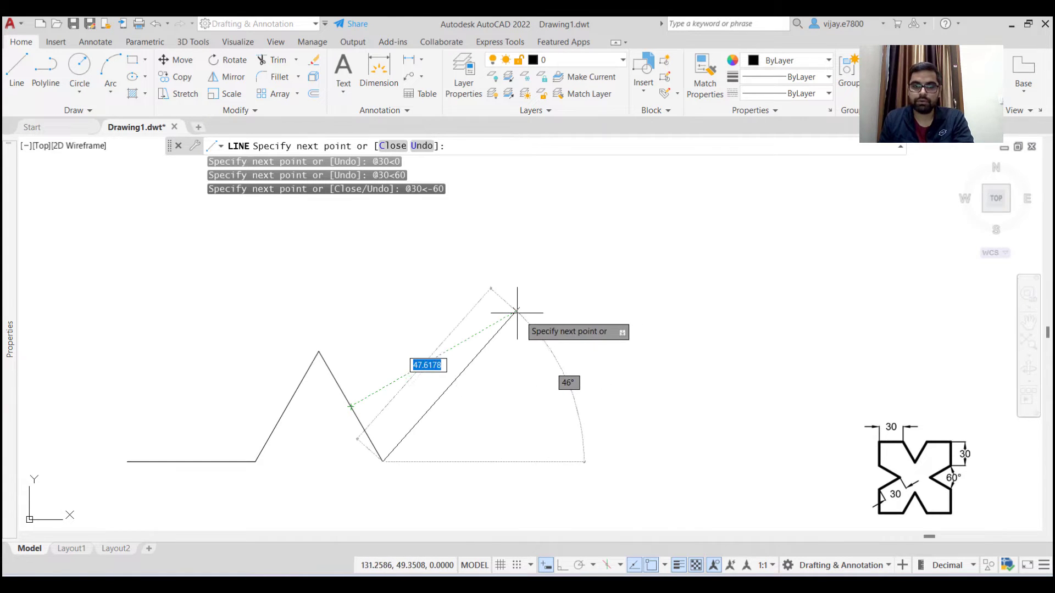
Continue from the bottom notch to form the lower-right corner, with 30-unit segments at 0° and 90°.
type("@30")
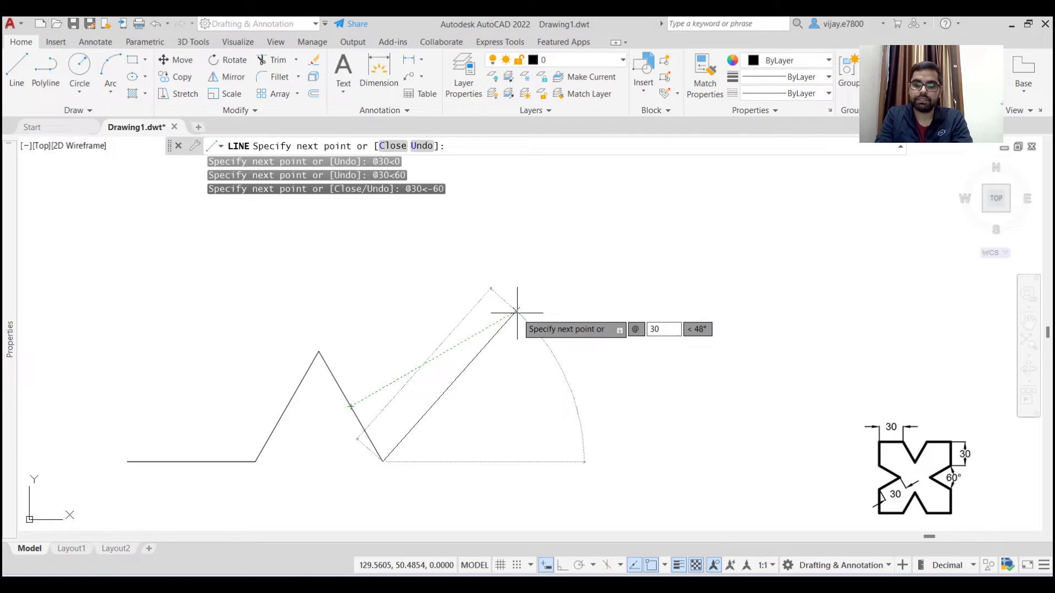
key("Tab")
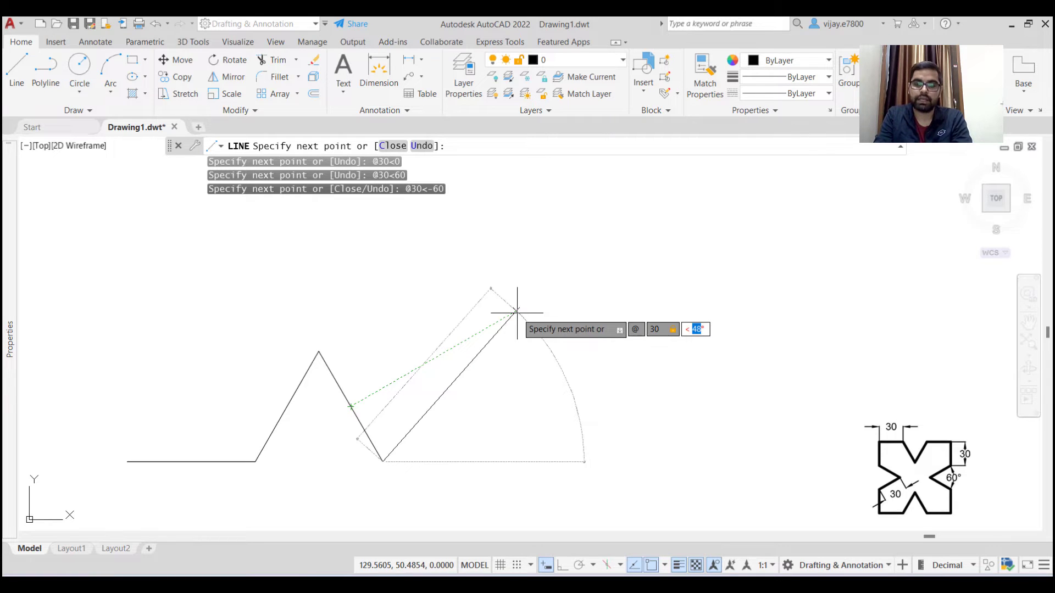
type("0")
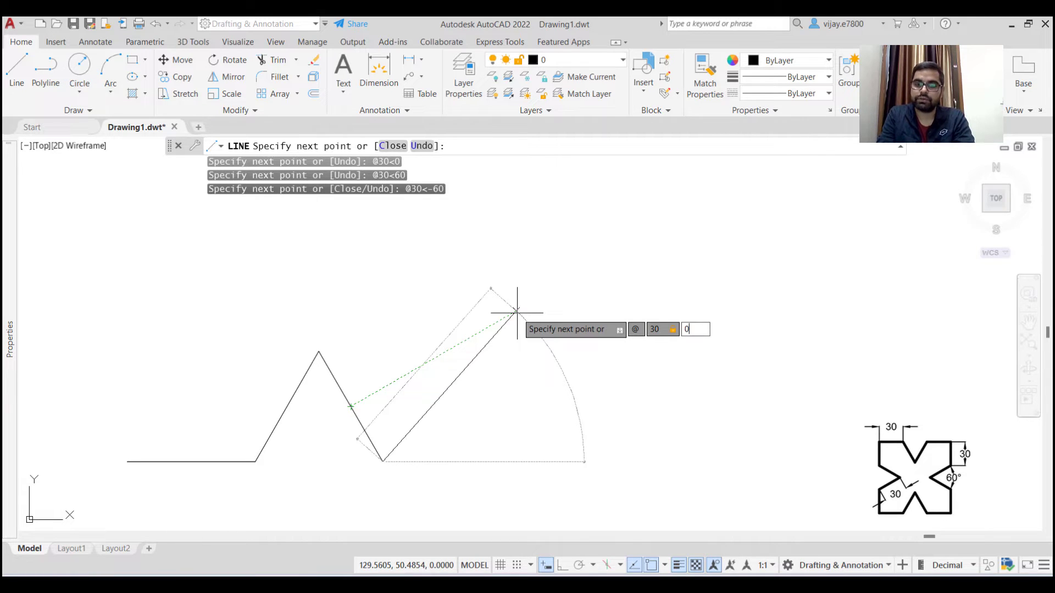
key("Return")
type("@30")
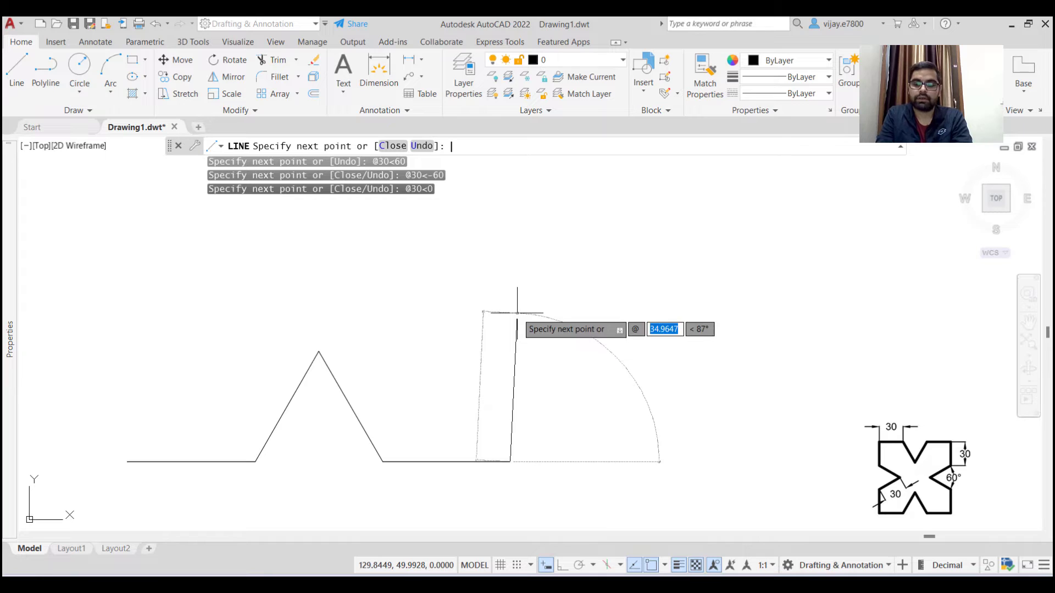
key("Tab")
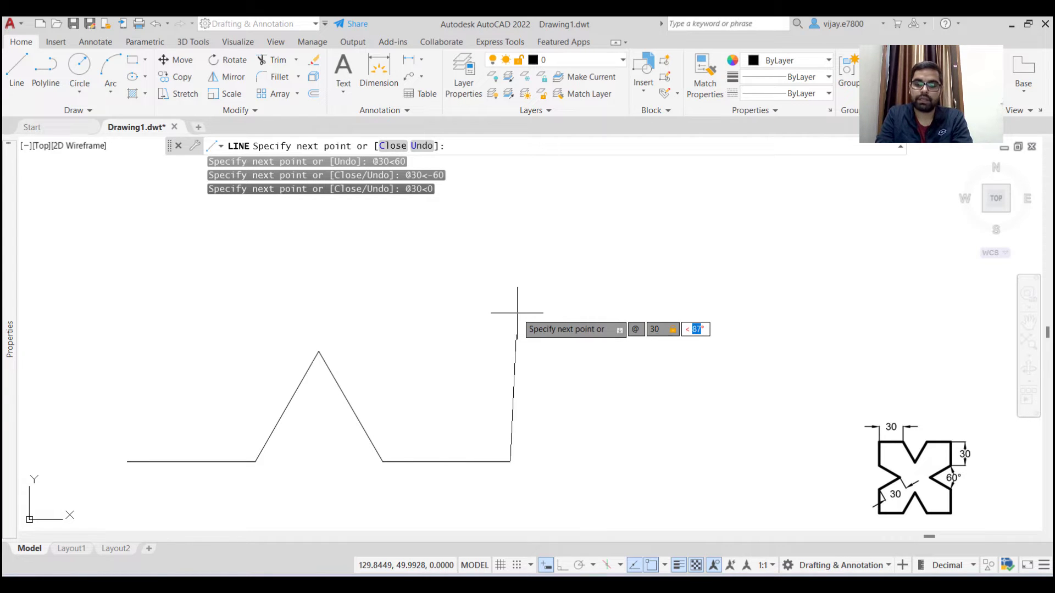
type("90")
key("Return")
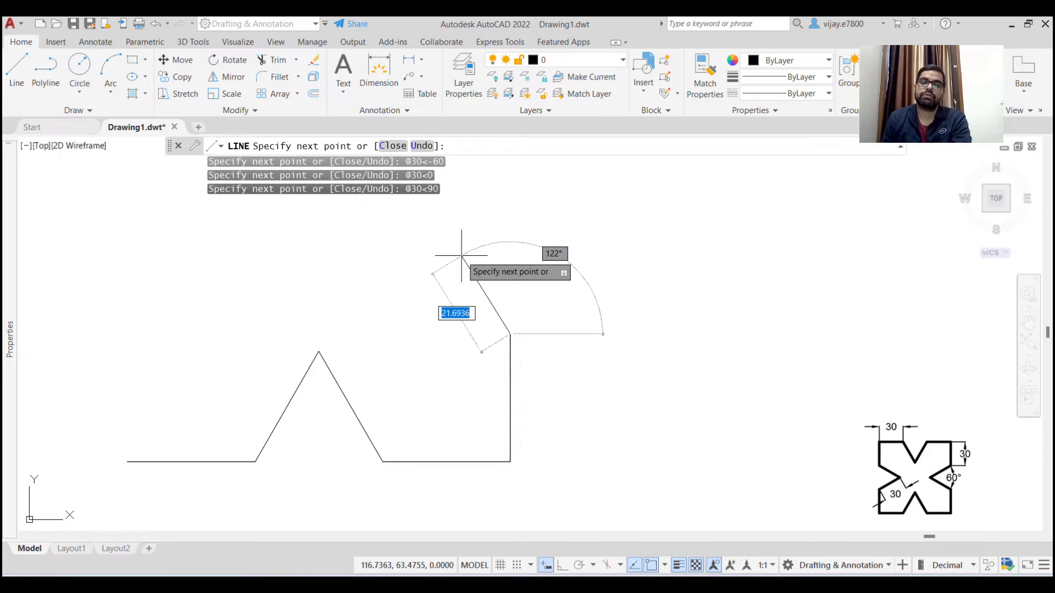
Continue the line with the right-side V-notch, using a 30-unit segment at 150° and a 30-unit segment at 30°.
type("@")
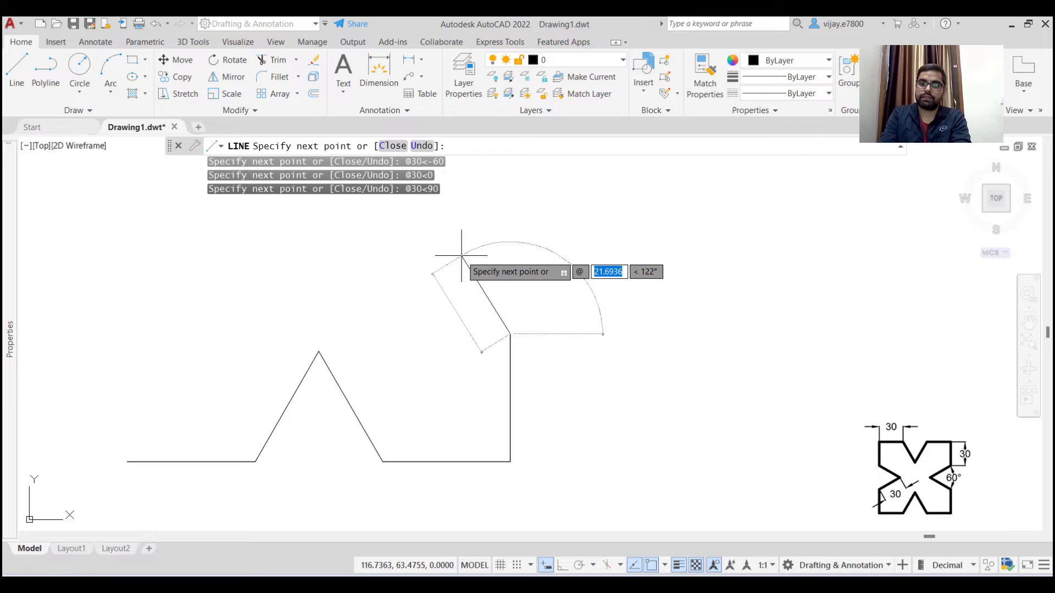
type("30")
key("Tab")
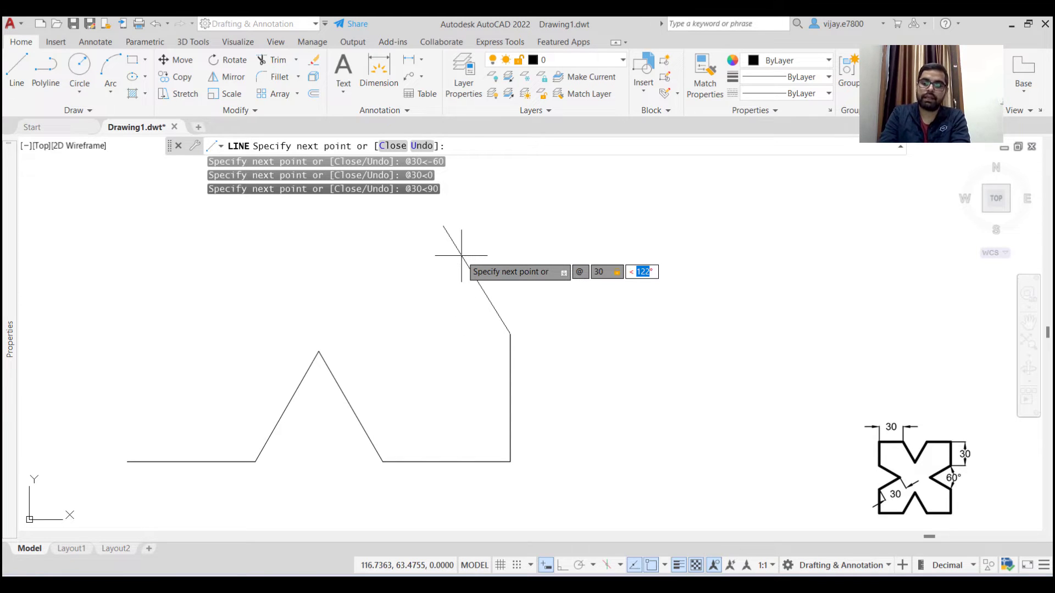
type("150")
key("Return")
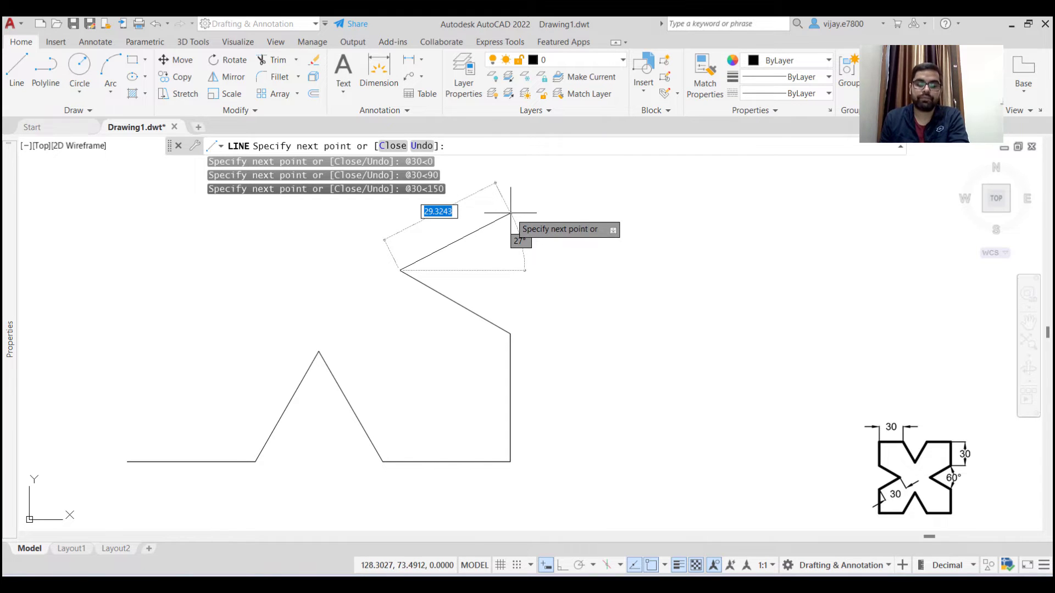
scroll(593, 299, "up", 2)
scroll(592, 299, "down", 4)
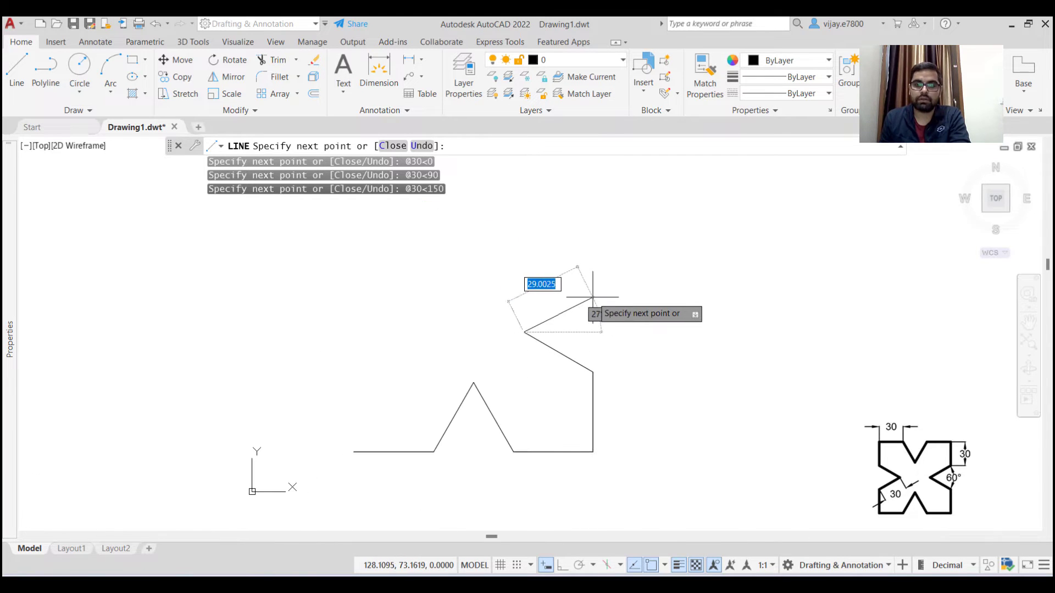
type("@")
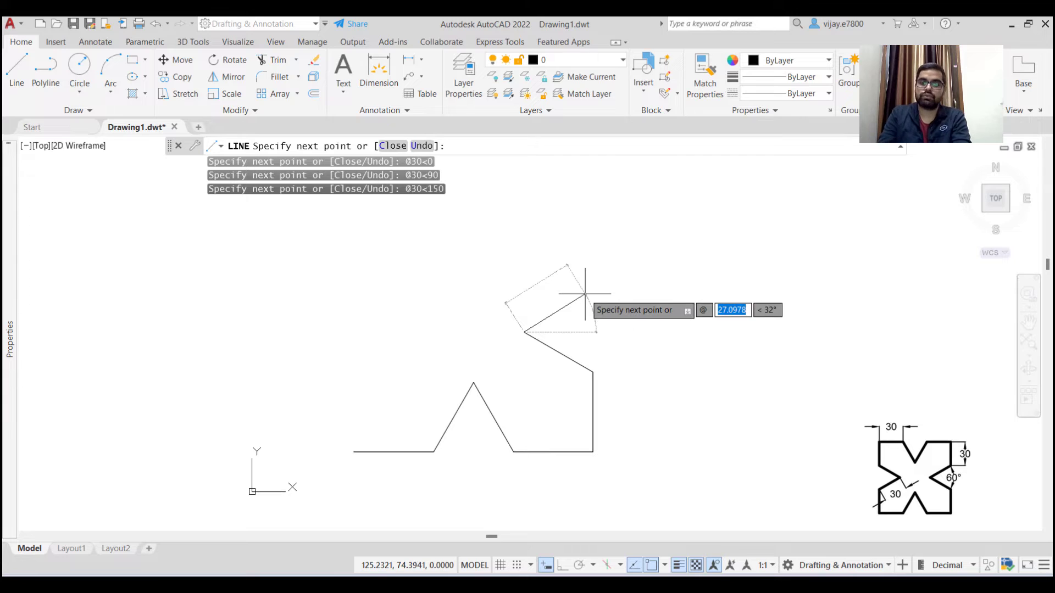
type("30")
key("Tab")
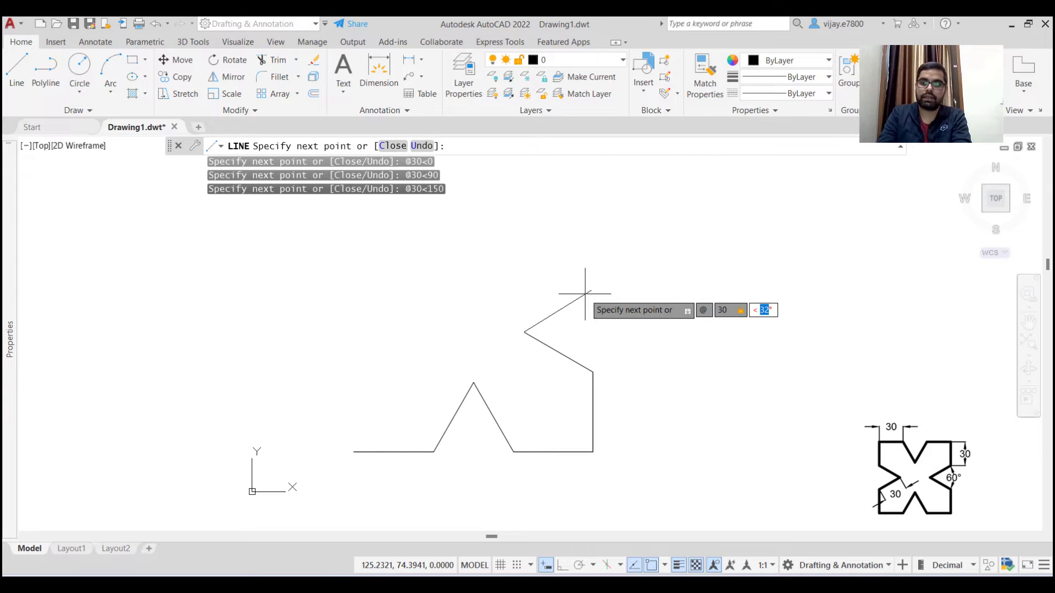
type("30")
key("Return")
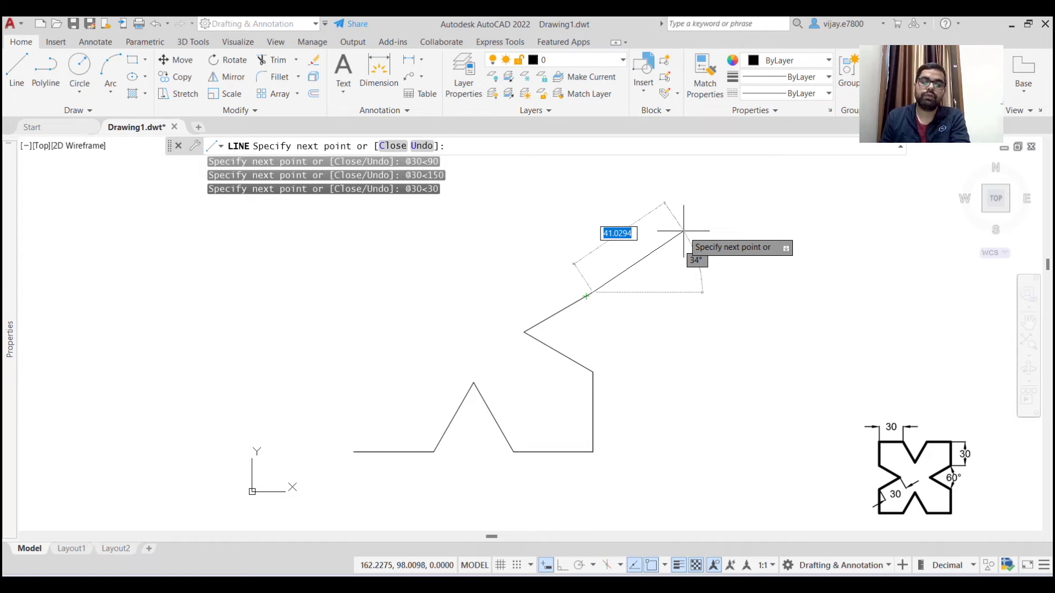
Continue from the right-side notch to form the upper-right corner, with 30-unit segments at 90° and 180°.
type("@30")
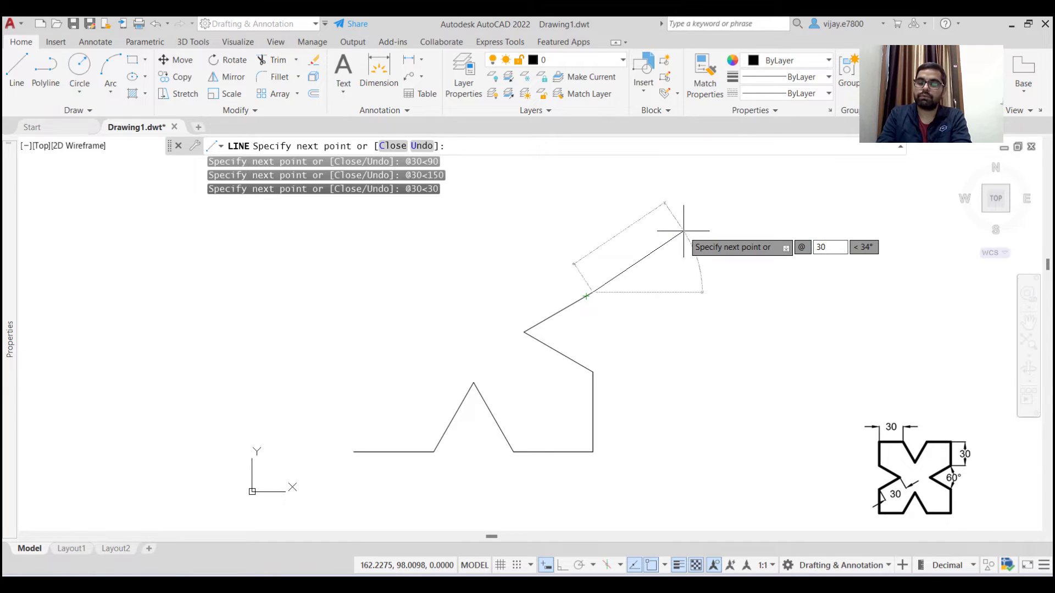
key("Tab")
type("90")
key("Return")
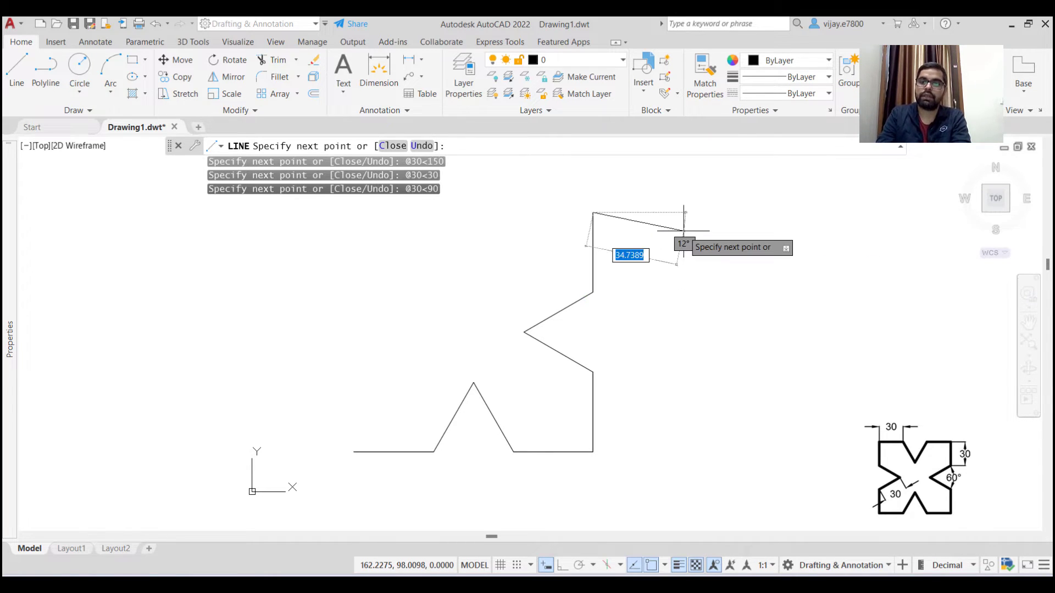
type("@")
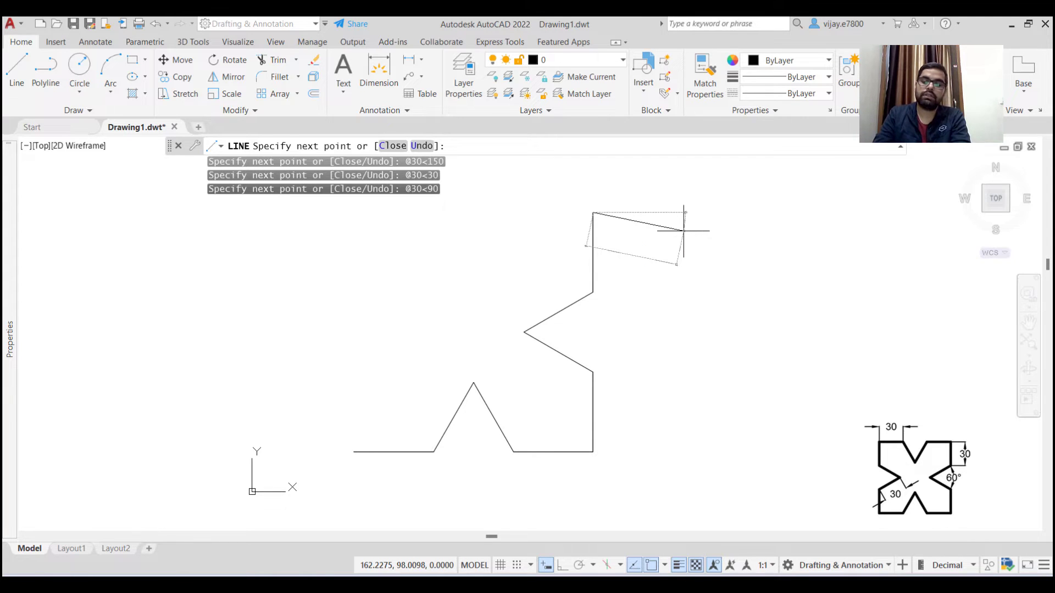
type("30")
key("Tab")
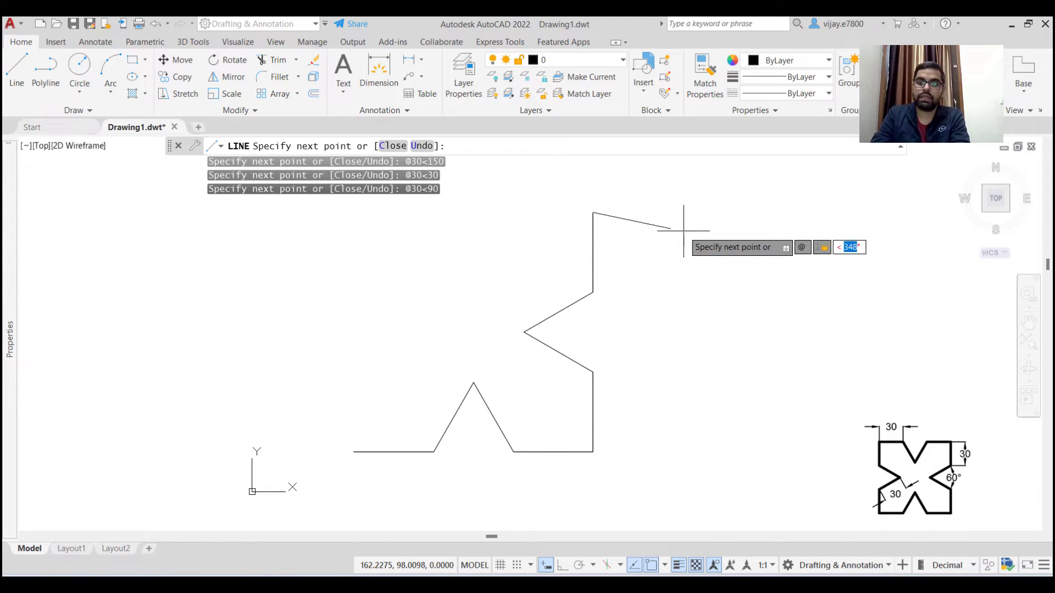
type("180")
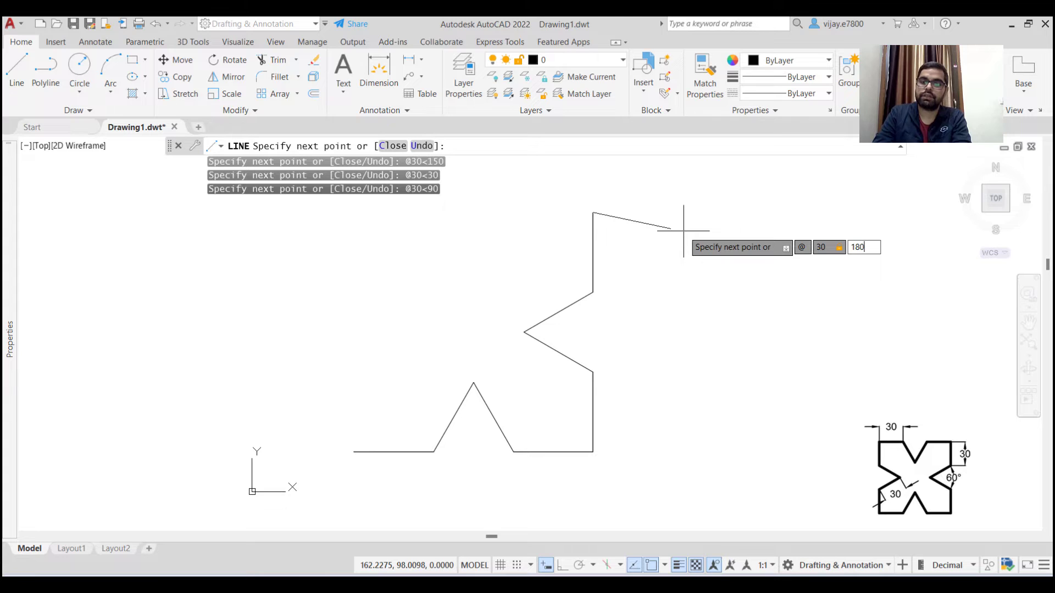
key("Return")
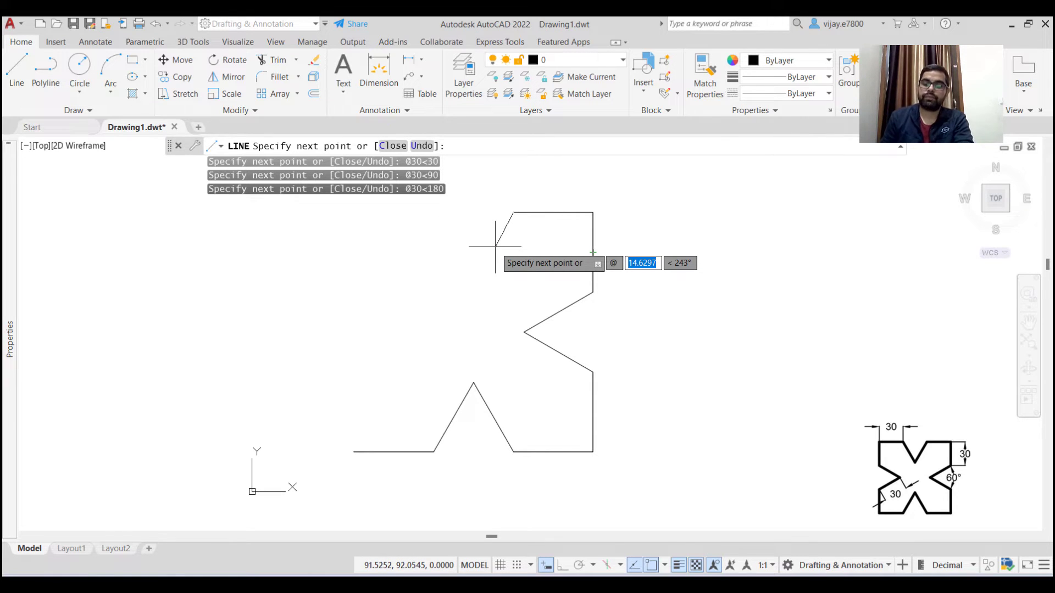
Continue the line with the top V-notch, using a 30-unit segment at 240° and a 30-unit segment at 120°.
type("30")
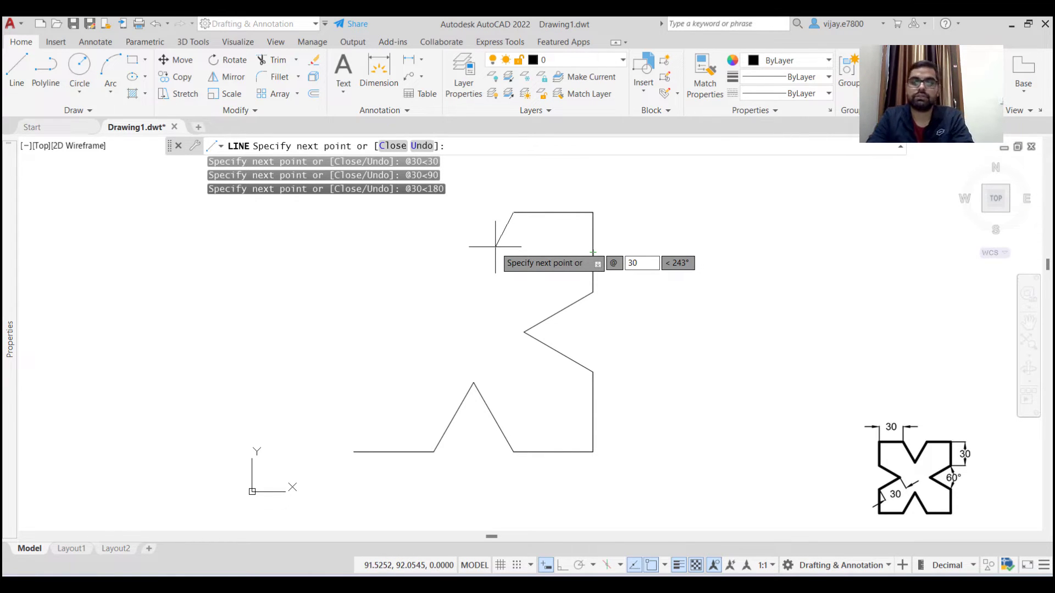
key("Tab")
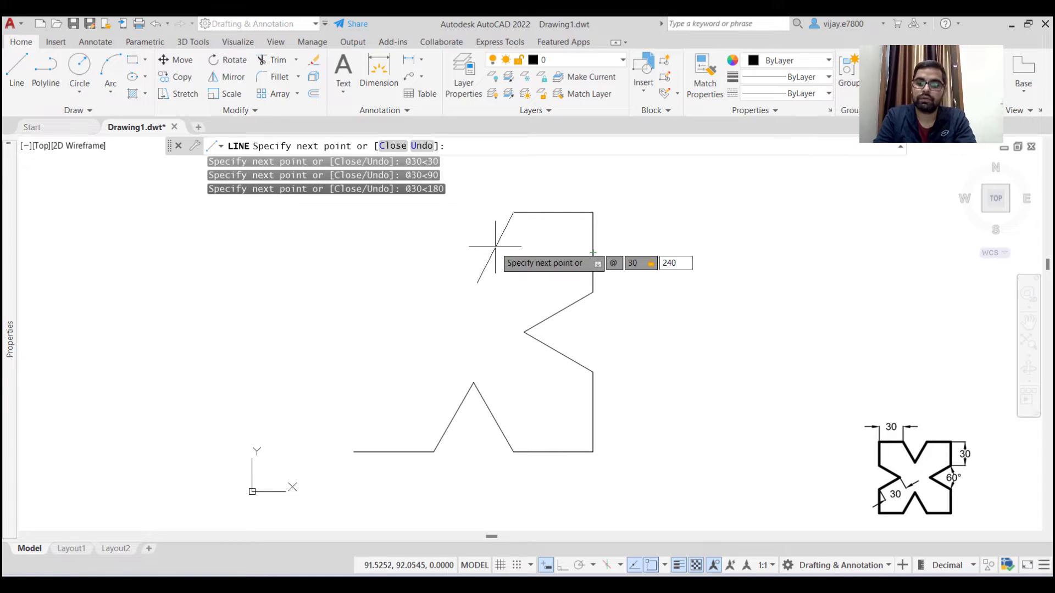
key("Return")
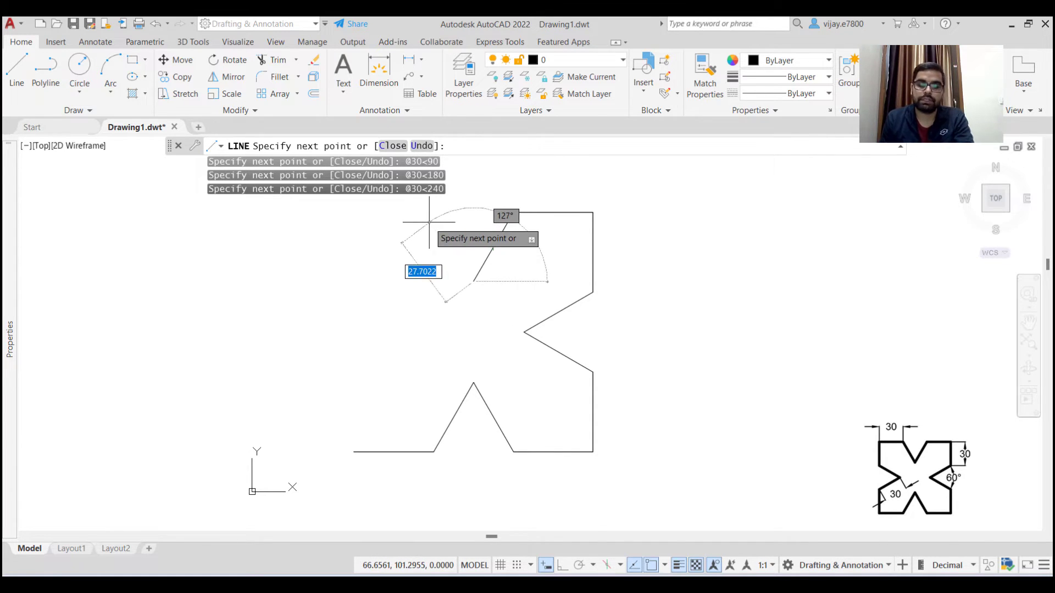
type("@30")
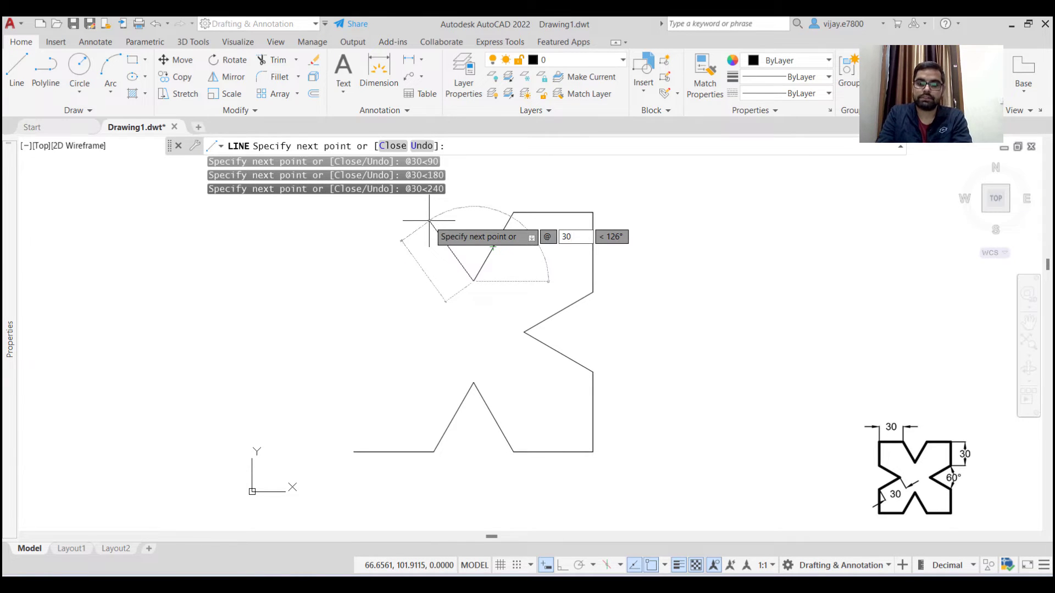
key("Tab")
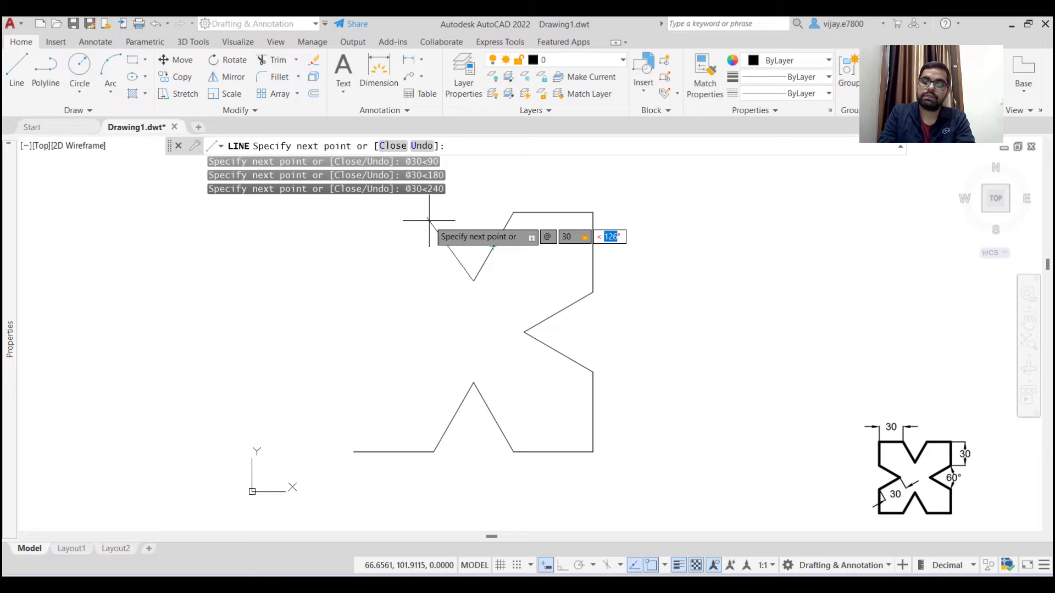
key("Return")
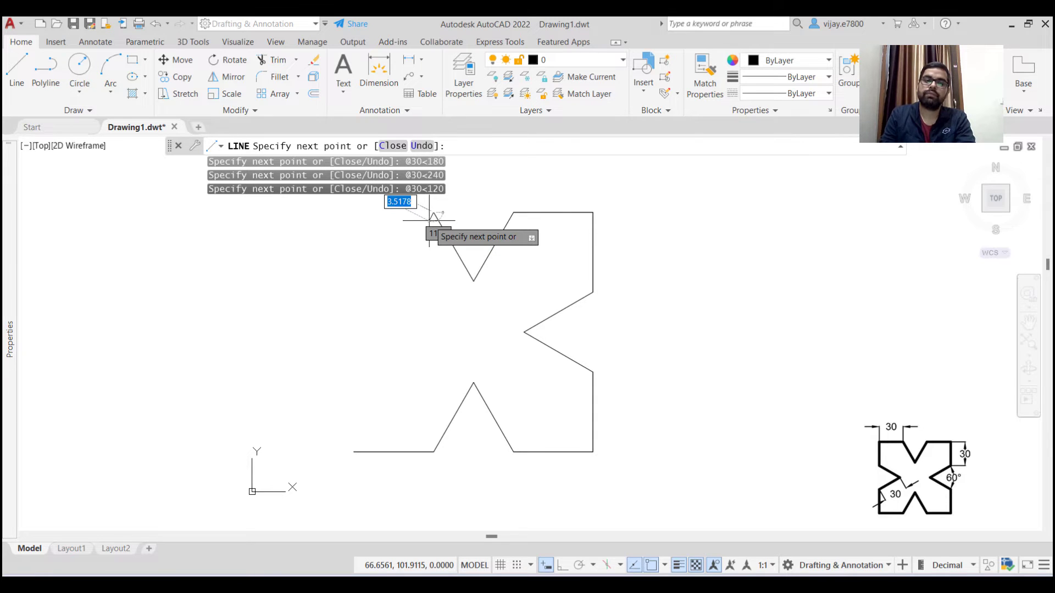
Continue from the top notch to form the upper-left corner, with 30-unit segments at 180° and -90°.
type("@30")
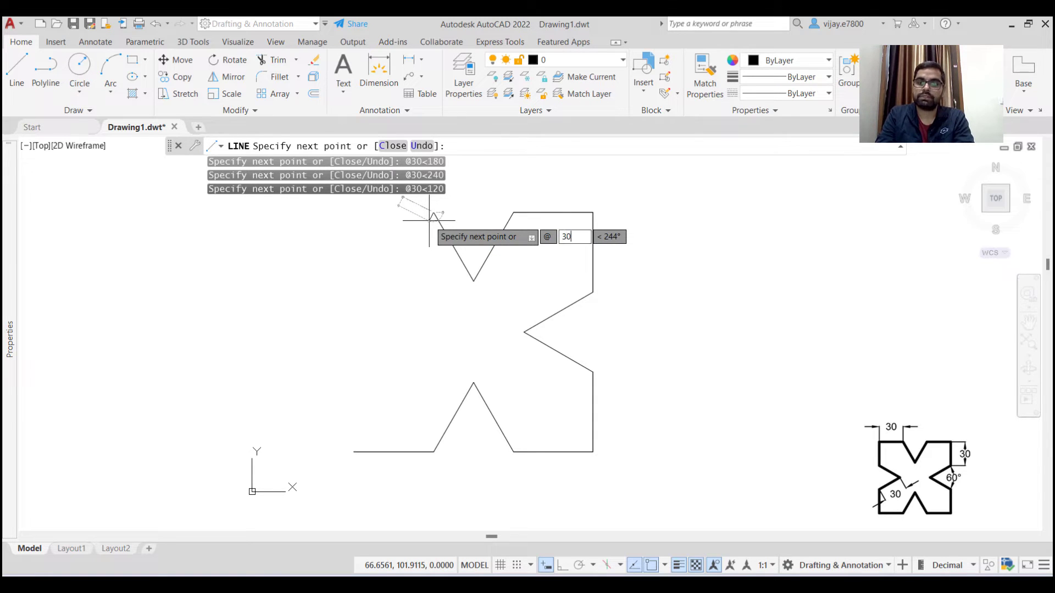
key("Tab")
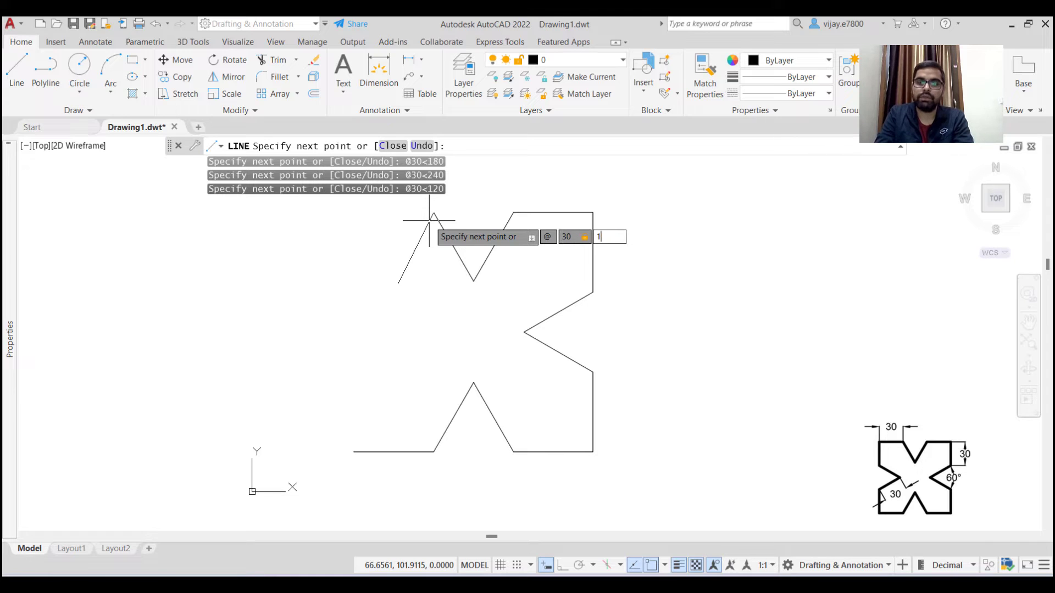
key("Return")
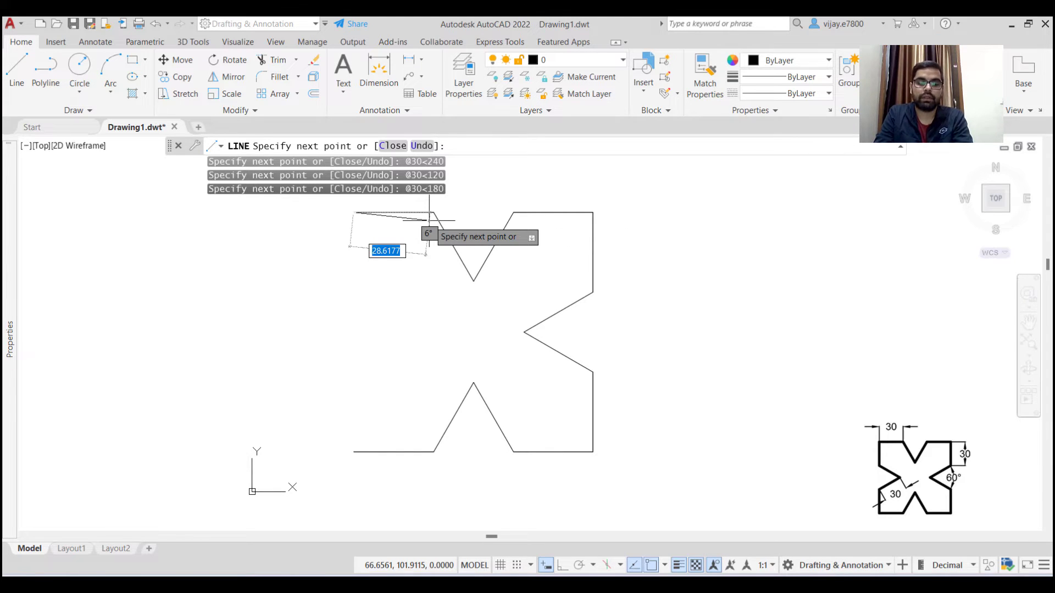
type("@")
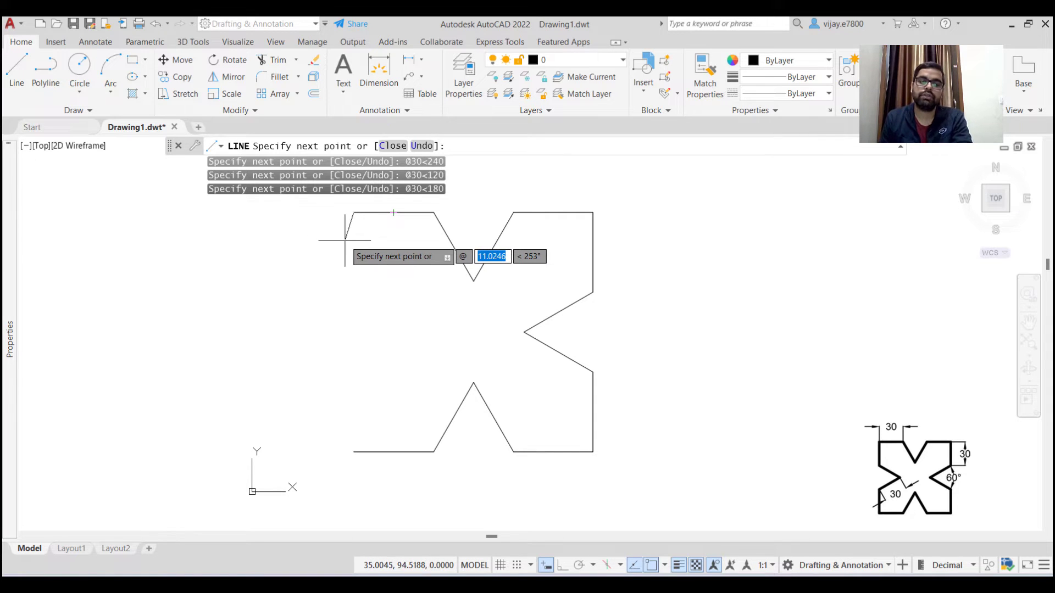
type("30")
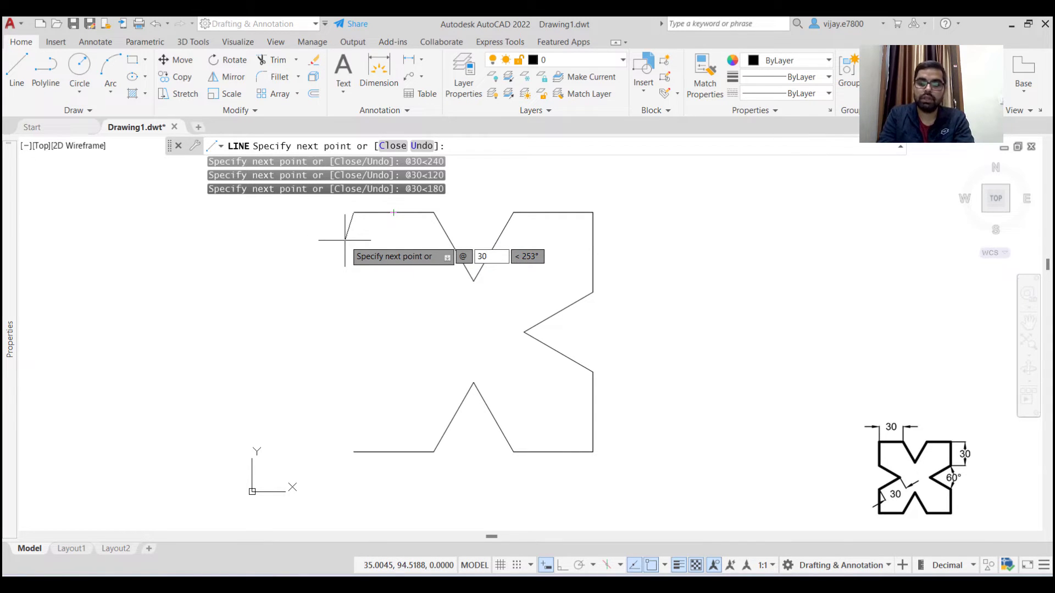
key("Tab")
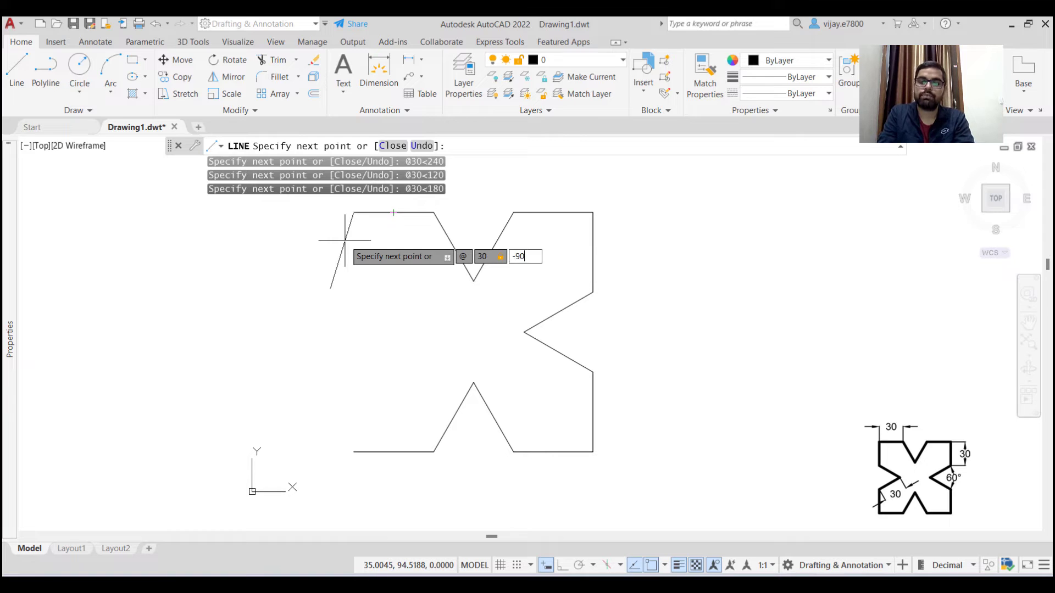
type("-90")
key("Return")
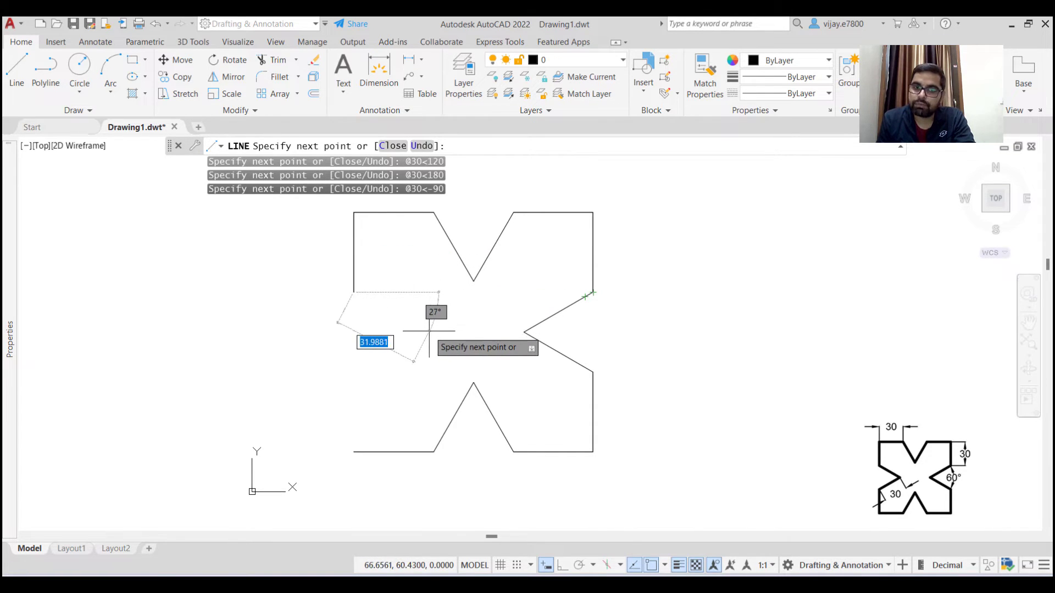
Continue the line with the left-side V-notch, using a 30-unit segment at -30° and a 30-unit segment at -150°.
type("@")
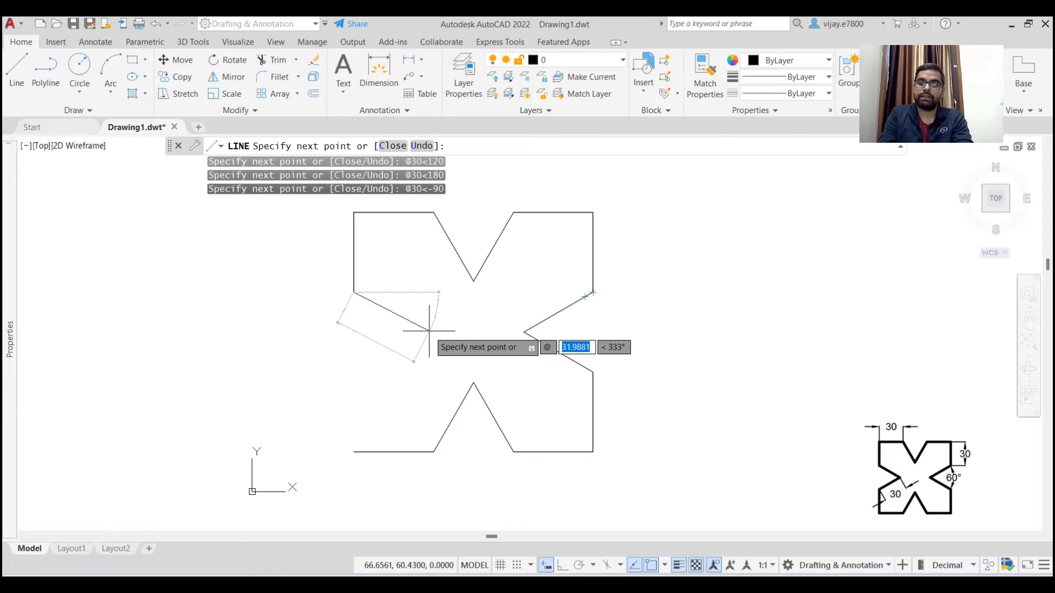
type("30")
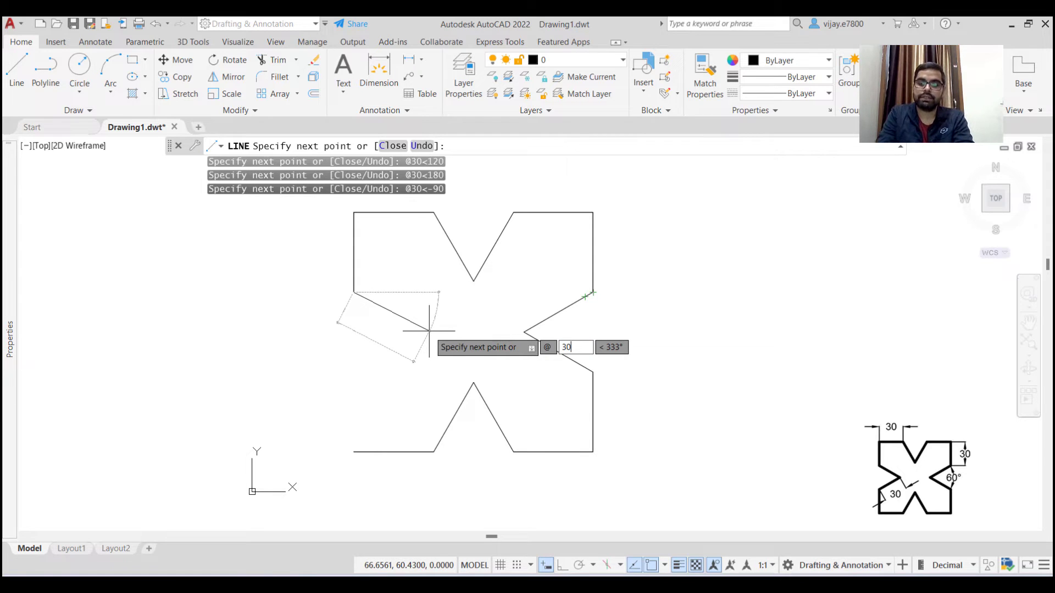
key("Tab")
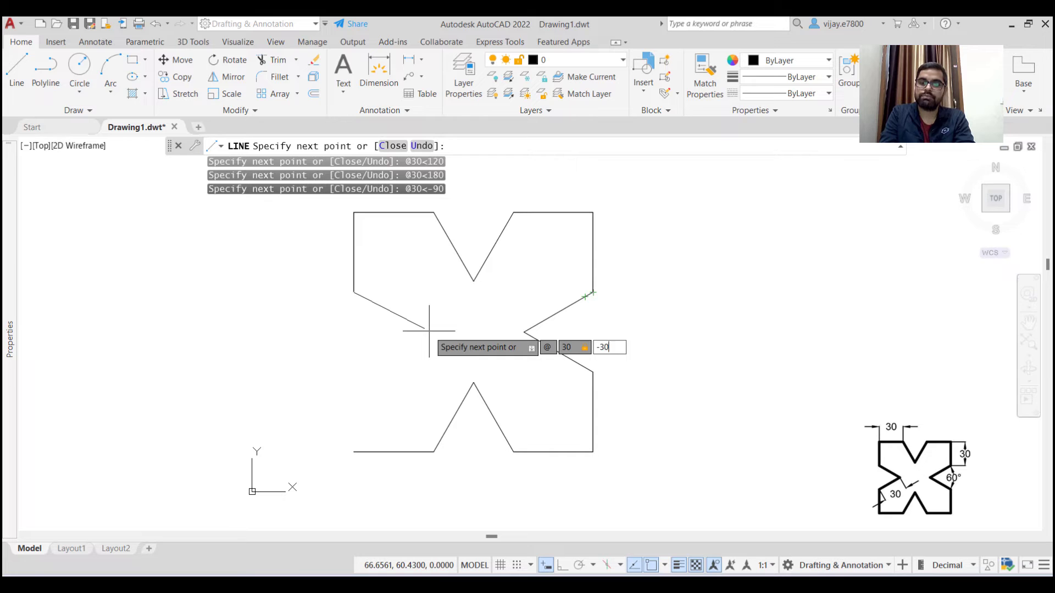
key("Return")
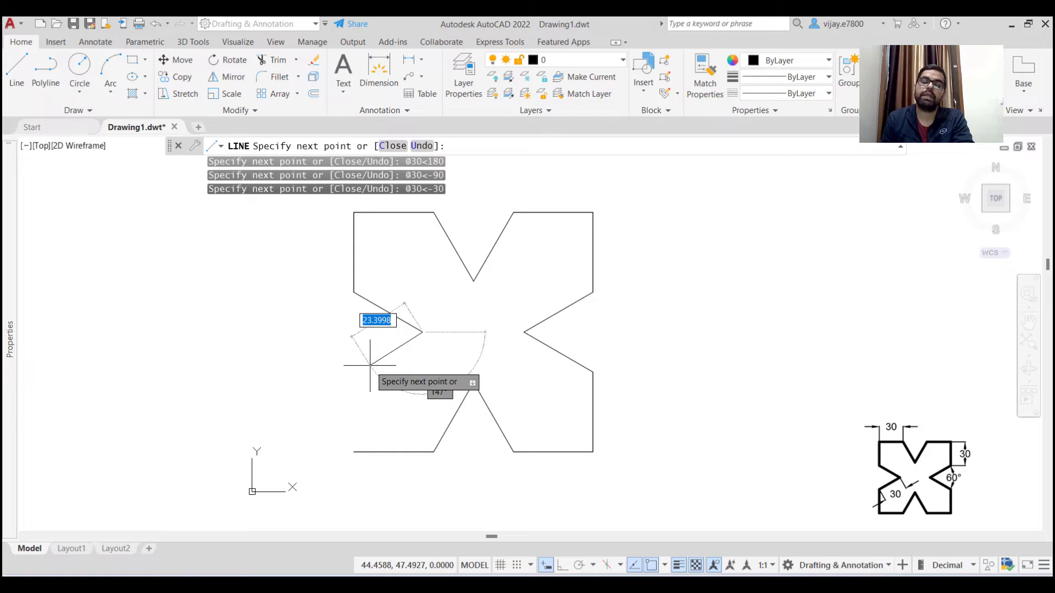
type("@")
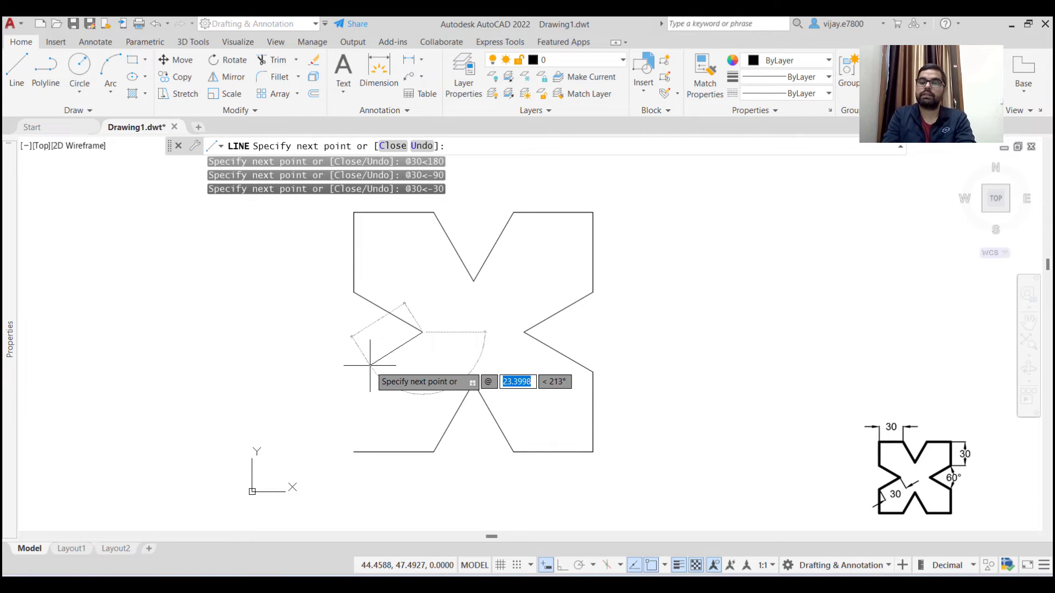
type("30")
key("Tab")
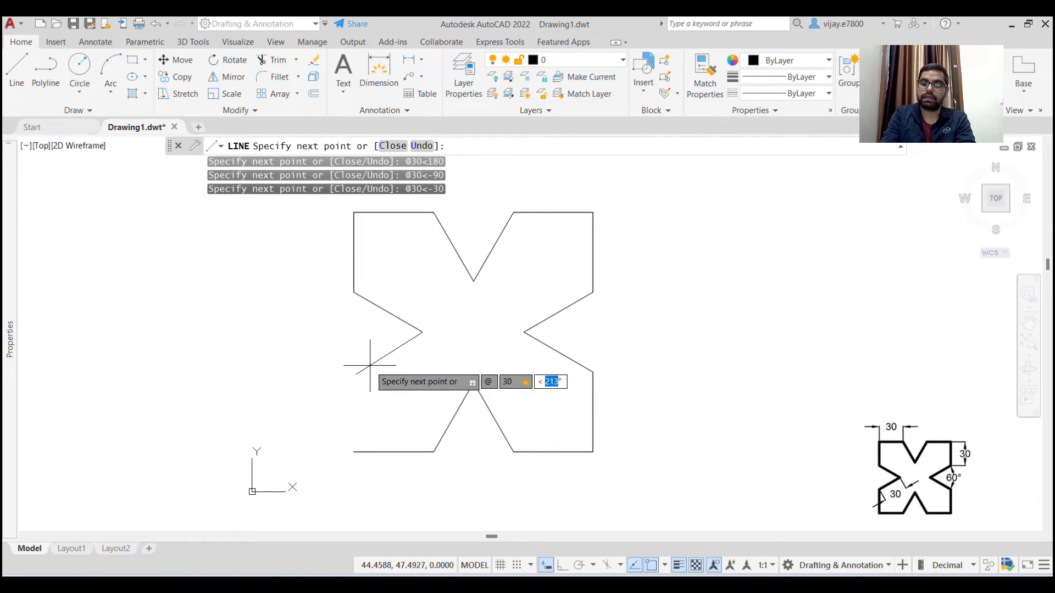
type("-150")
key("Return")
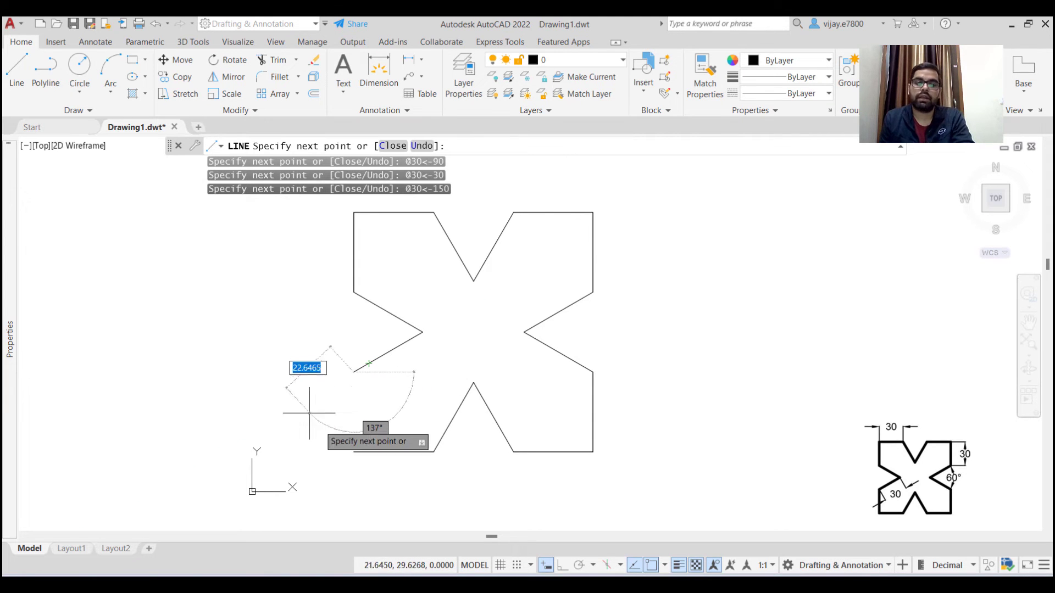
Complete the outline with a 30-unit segment at 270° back to the starting point and end the Line command.
type("@30")
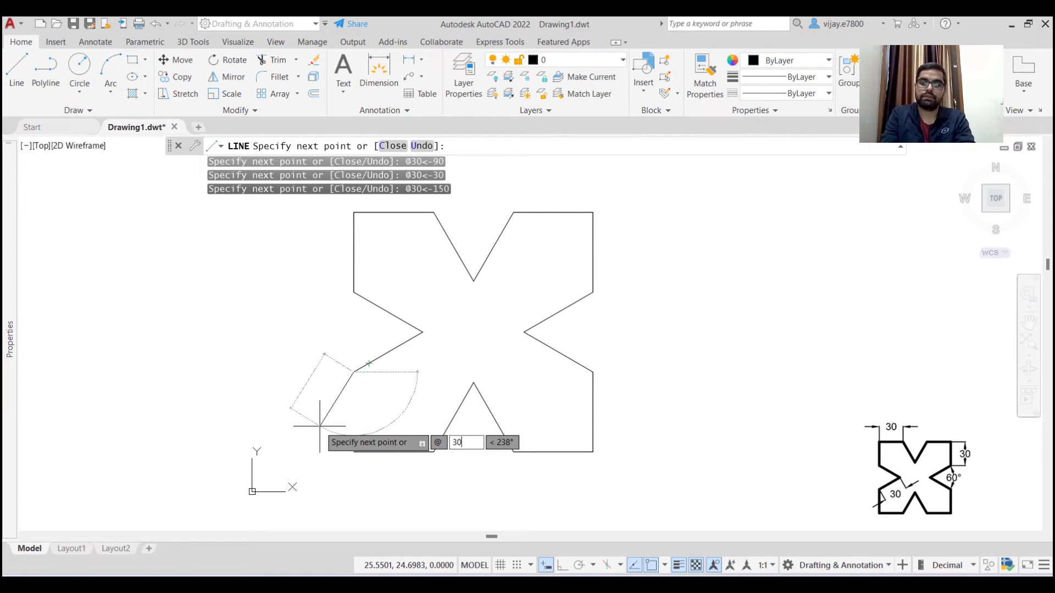
type("<")
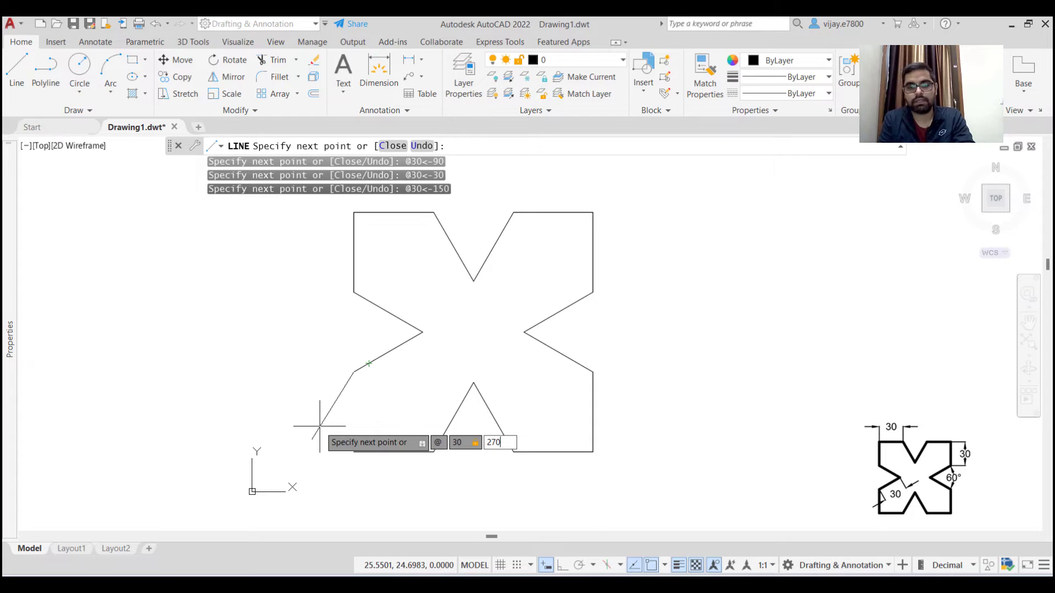
type("270")
key("Return")
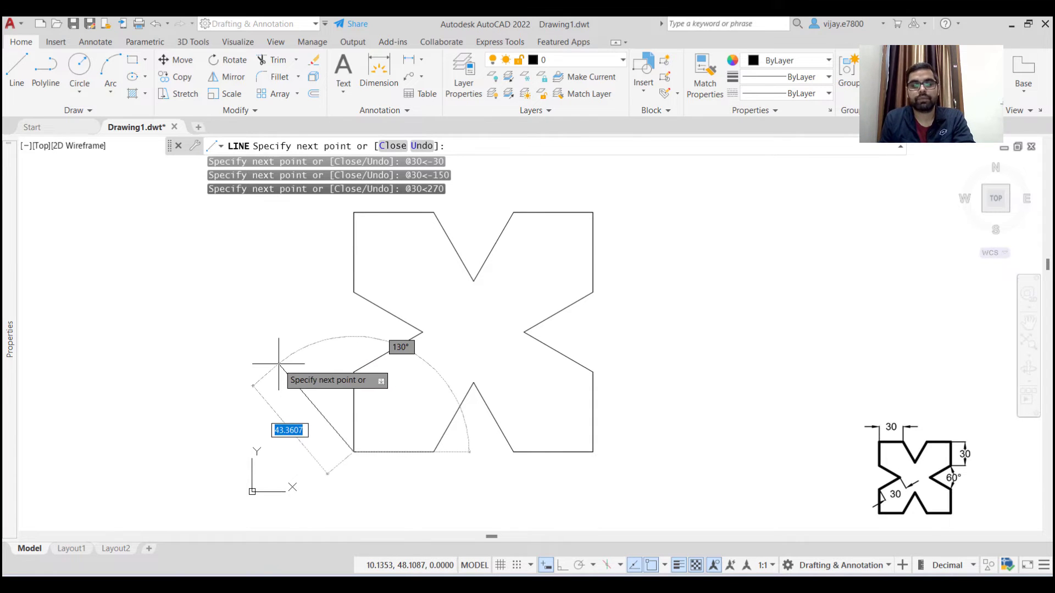
right_click(278, 364)
left_click(312, 374)
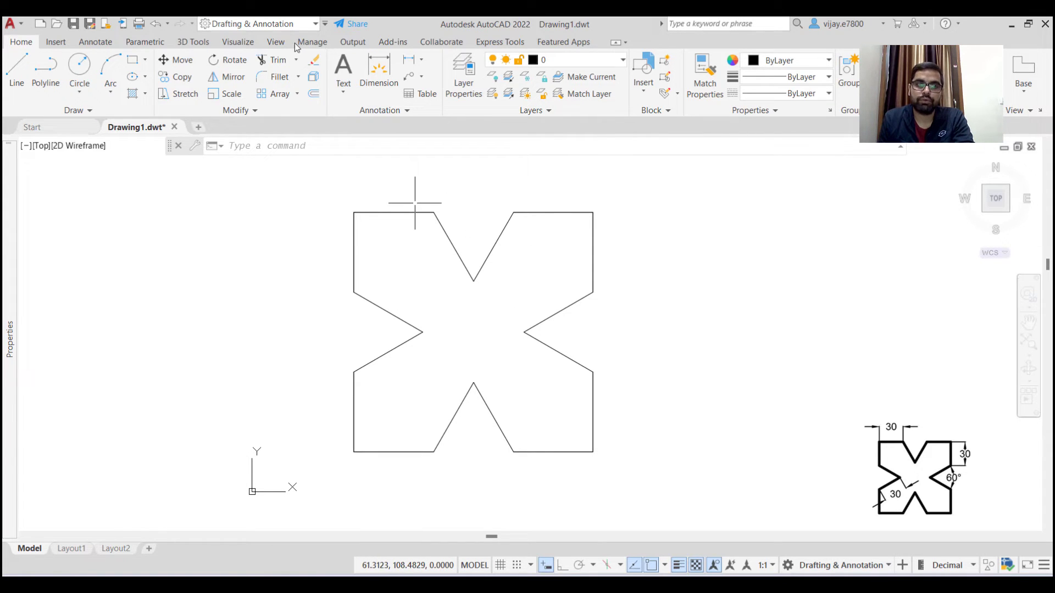
Add an angular dimension between the two edges of the left-side V-notch, placing its arc inside the notch opening.
left_click(408, 60)
left_click(420, 63)
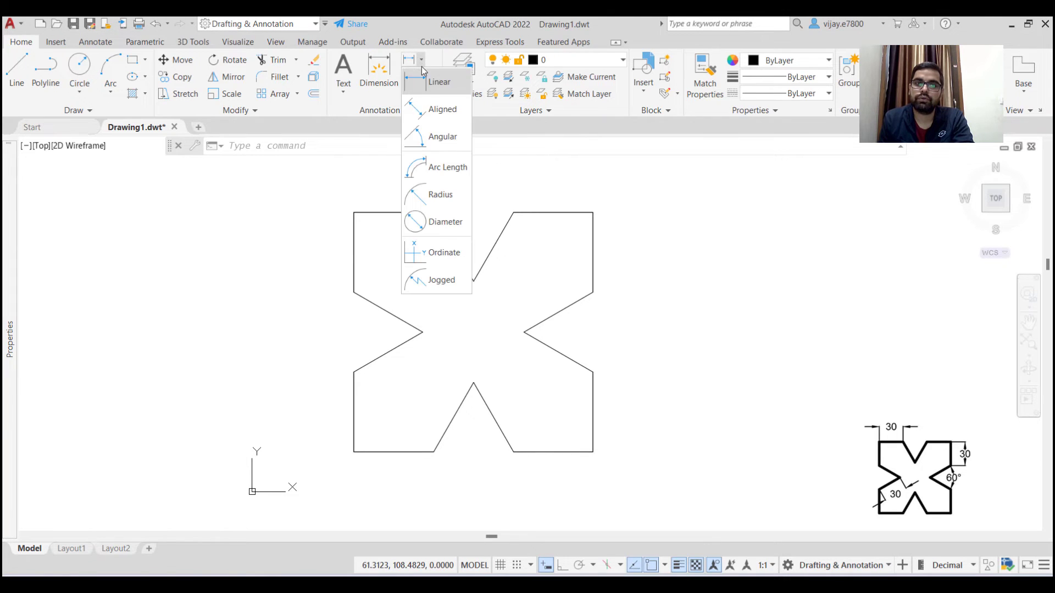
left_click(419, 137)
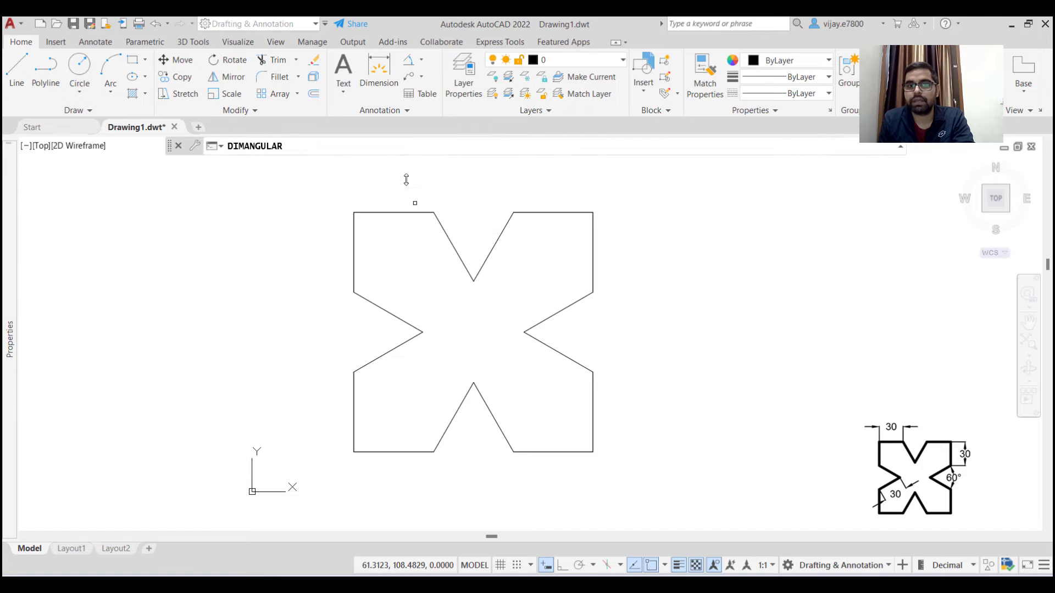
left_click(378, 305)
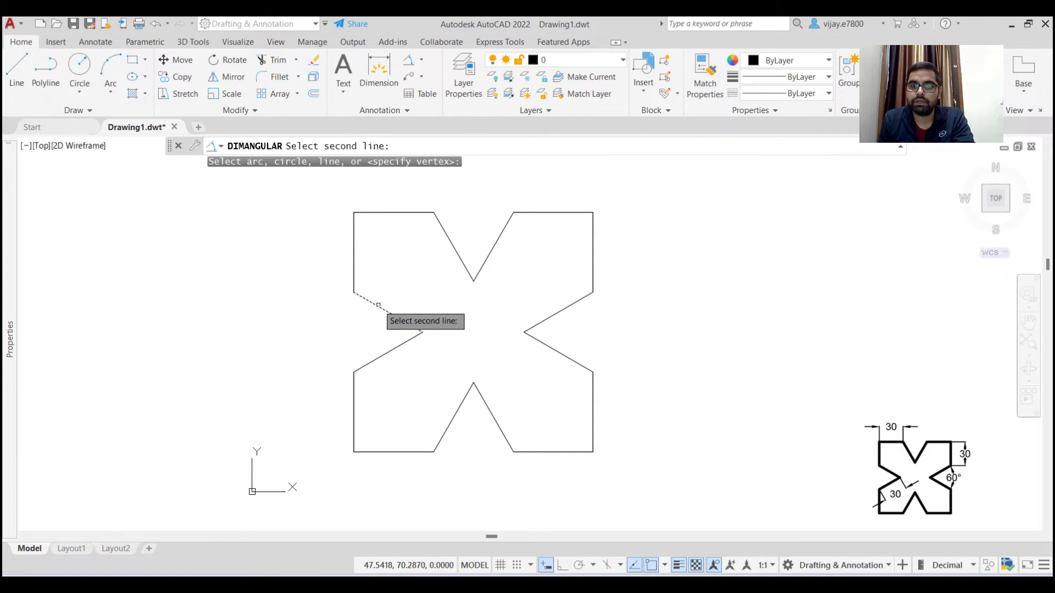
left_click(388, 354)
left_click(382, 350)
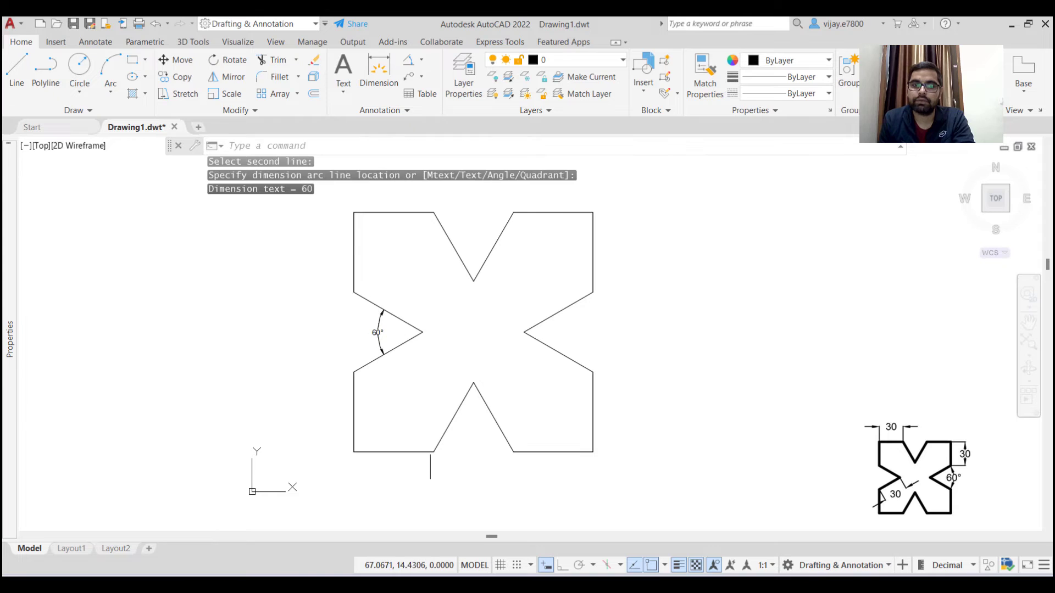
Repeat the angular dimension for the two edges of the right-side V-notch, placing its arc inside the notch.
right_click(564, 335)
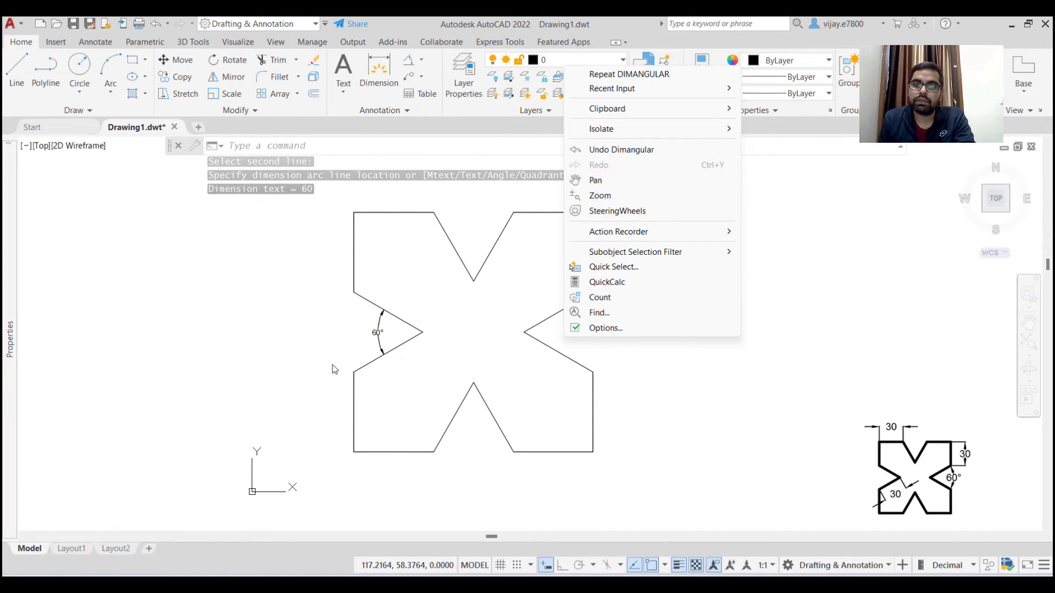
left_click(316, 347)
right_click(289, 316)
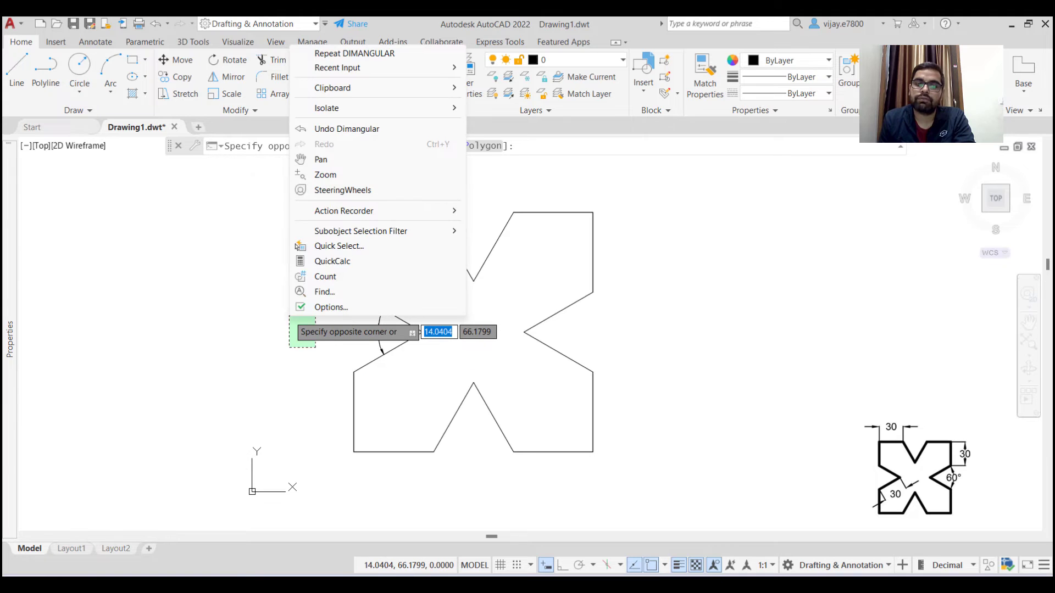
left_click(354, 54)
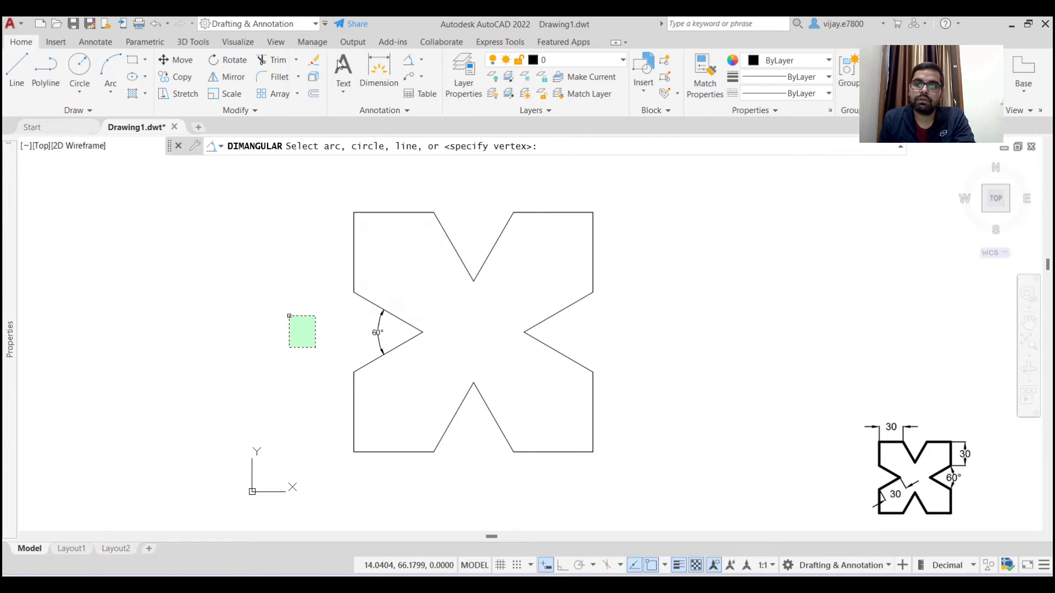
left_click(551, 316)
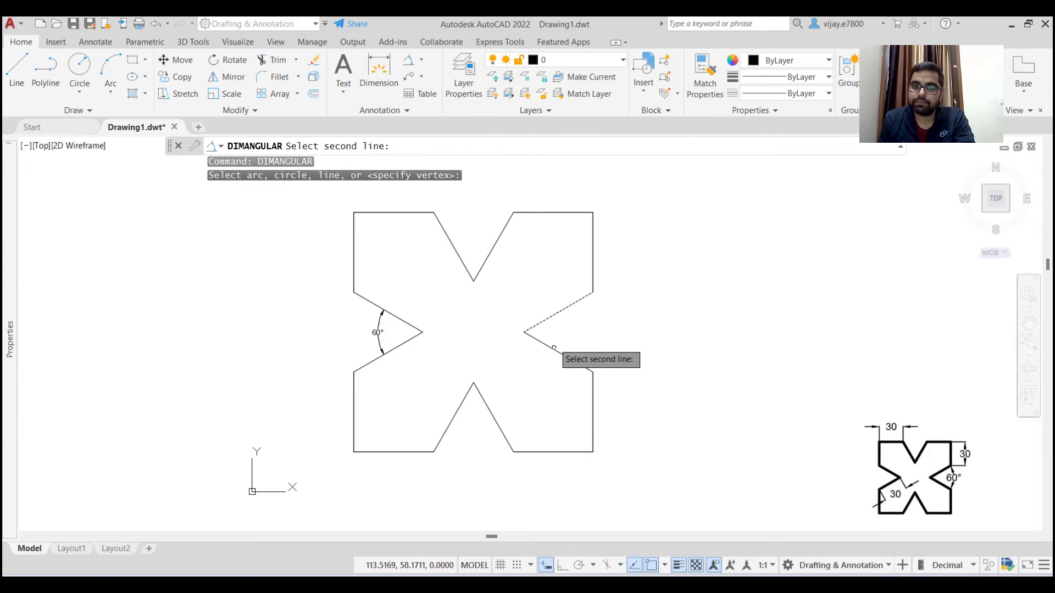
left_click(552, 349)
left_click(571, 341)
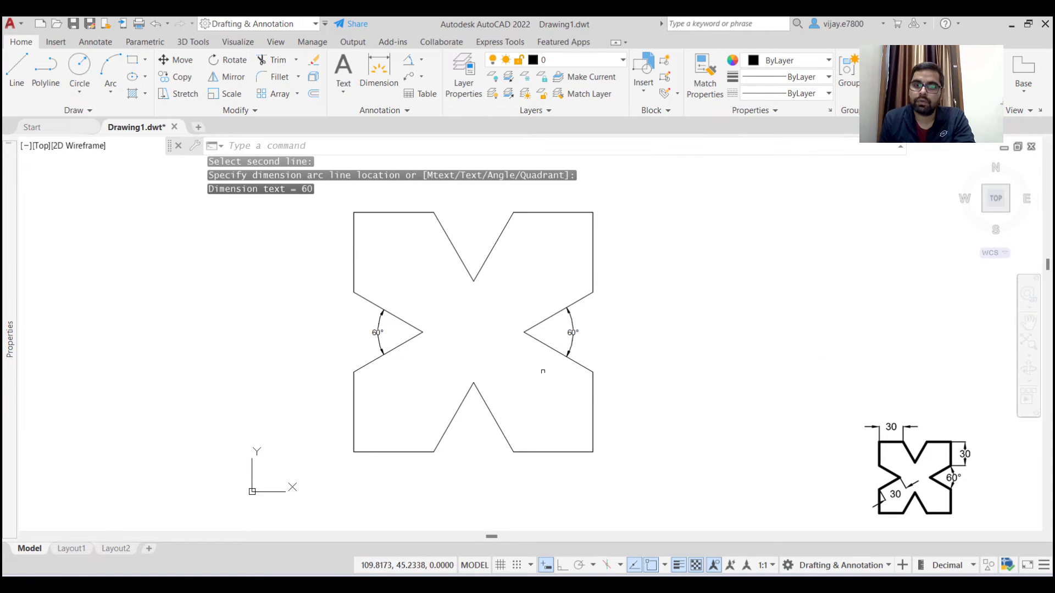
Add an angular dimension between the two edges of the bottom V-notch, with its arc inside the notch.
right_click(502, 353)
left_click(544, 88)
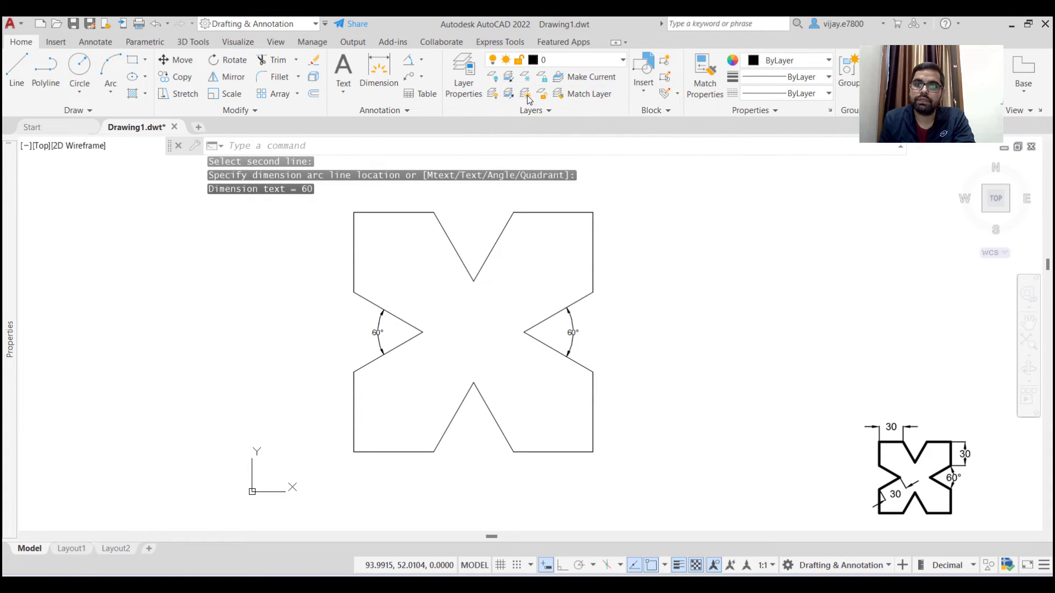
left_click(495, 420)
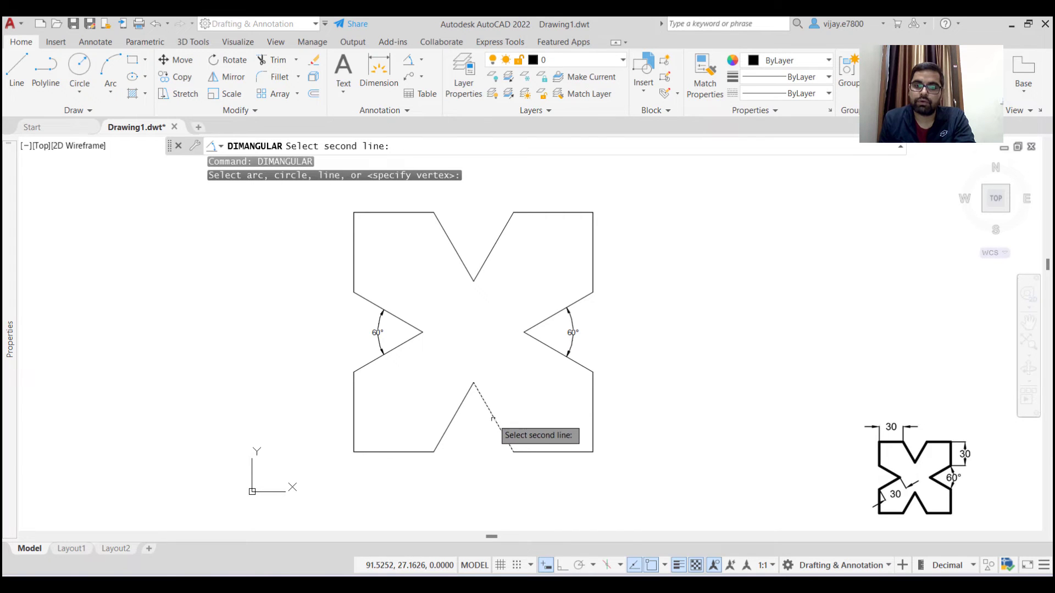
left_click(458, 411)
left_click(474, 424)
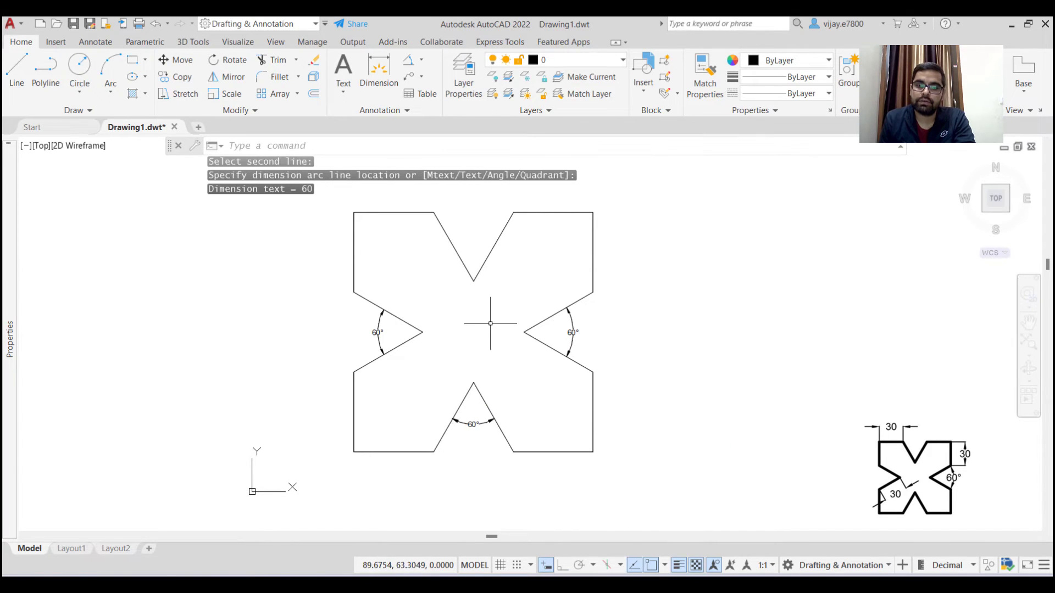
Add an angular dimension between the two edges of the top V-notch, with its arc near the notch opening.
right_click(456, 311)
left_click(495, 48)
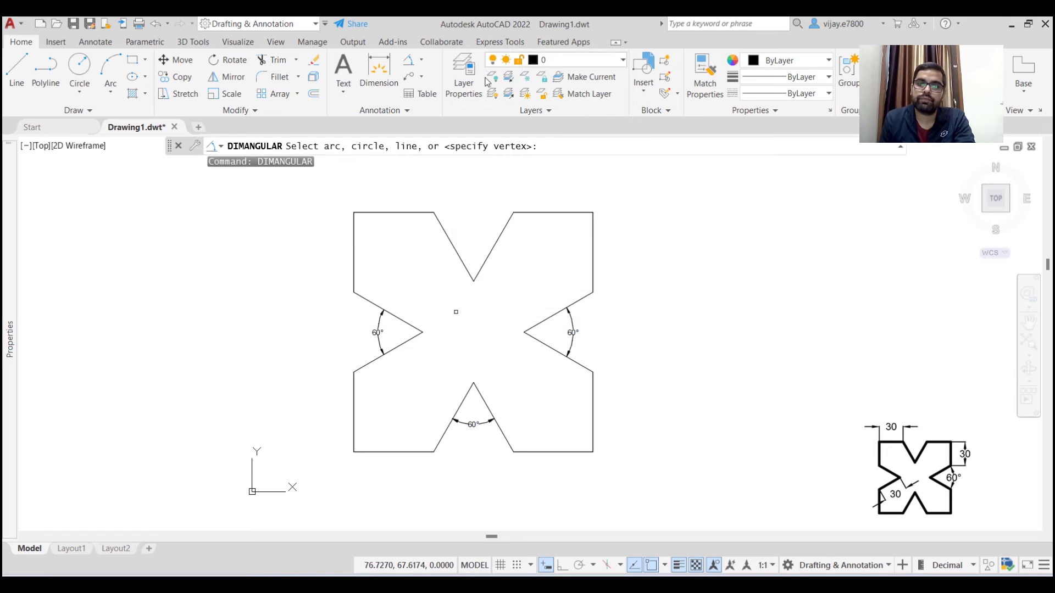
left_click(459, 256)
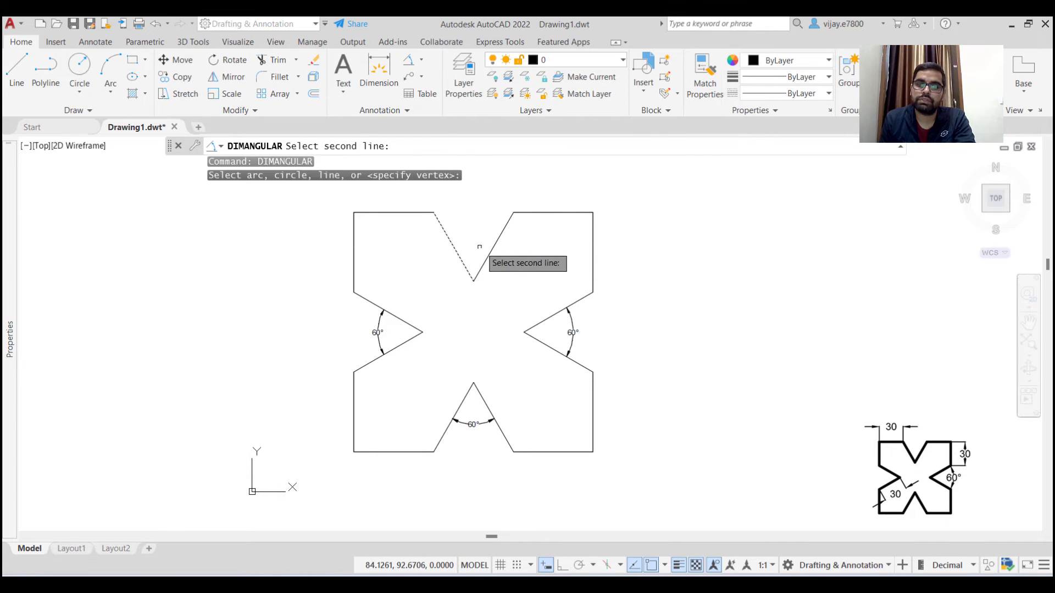
left_click(491, 249)
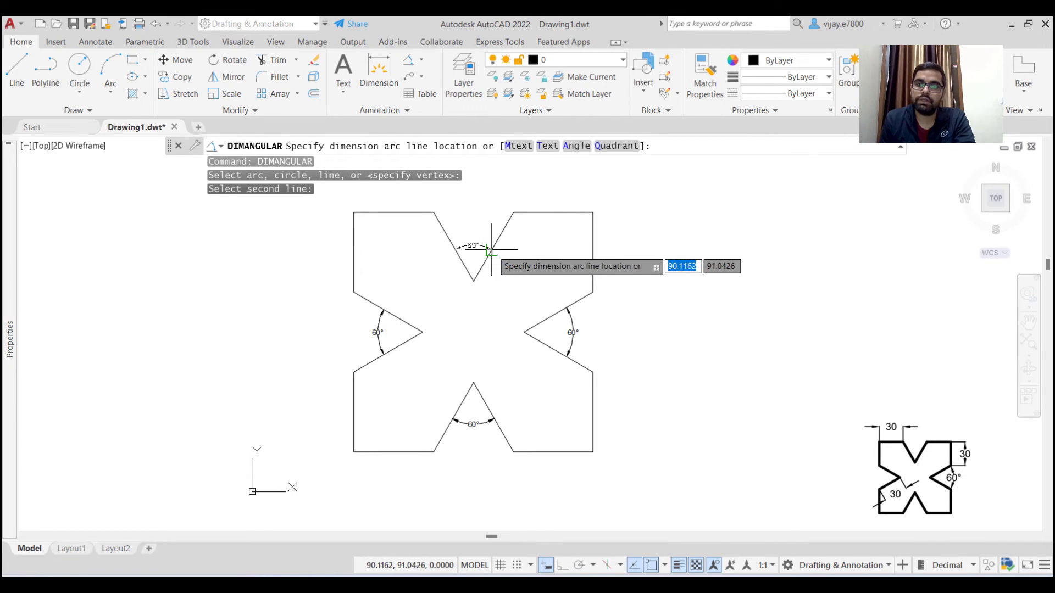
left_click(473, 228)
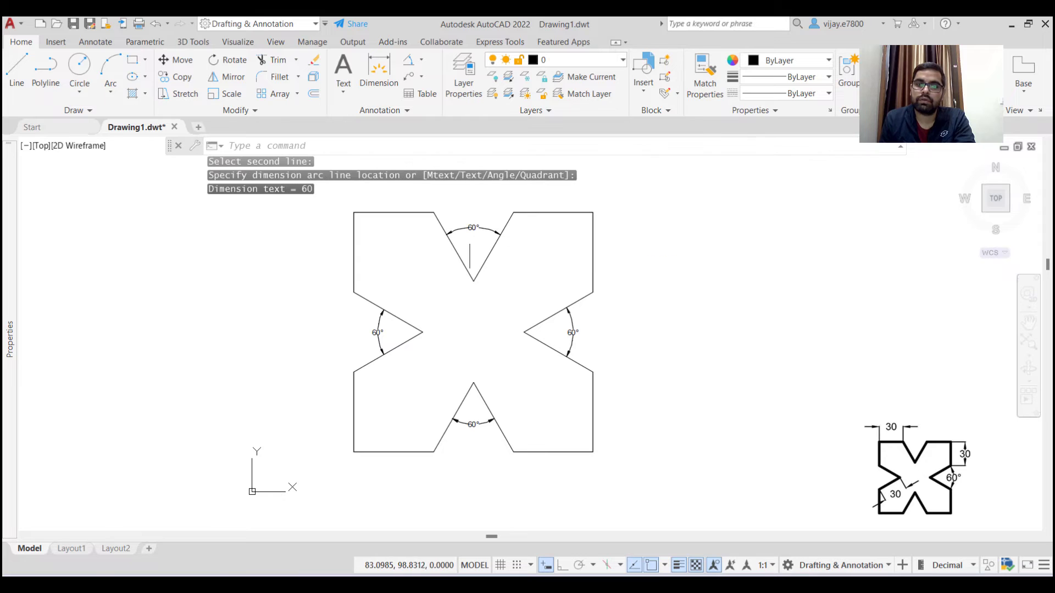
Add a linear dimension to the upper-left arm's vertical edge, placing the dimension line outside the outline.
left_click(422, 61)
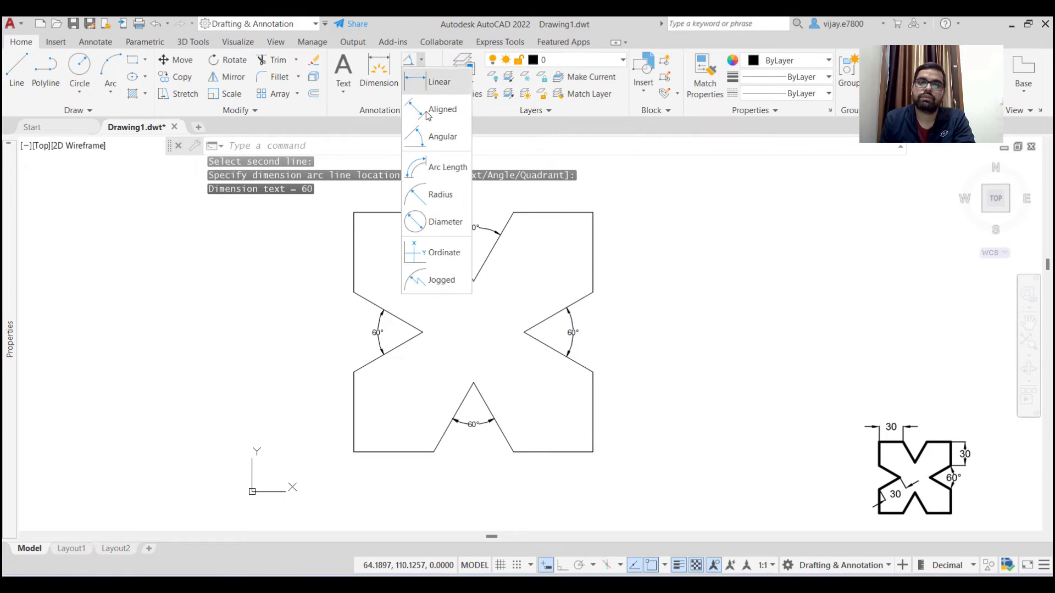
left_click(424, 81)
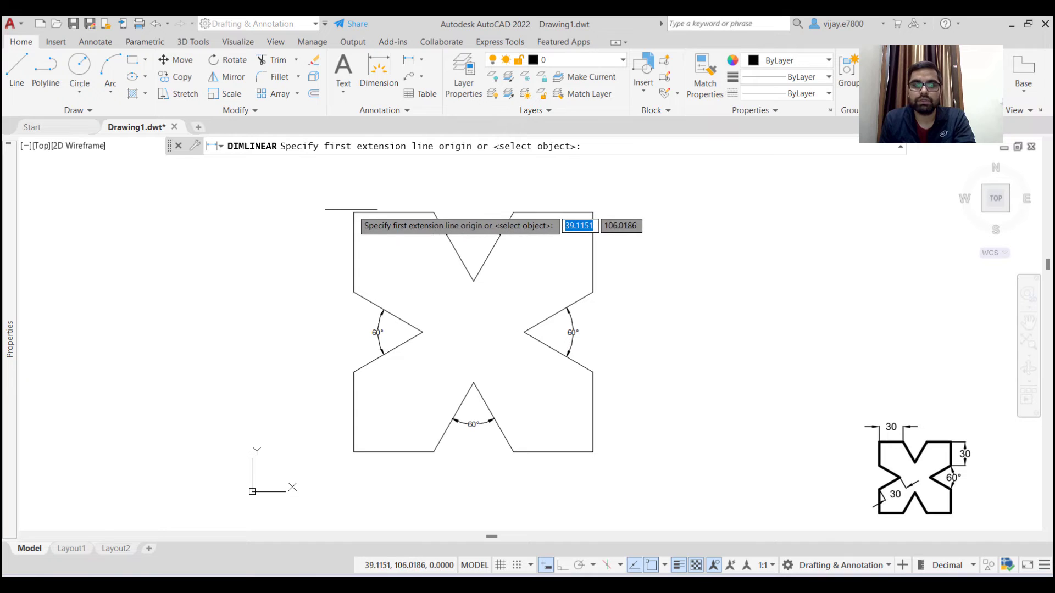
left_click(354, 212)
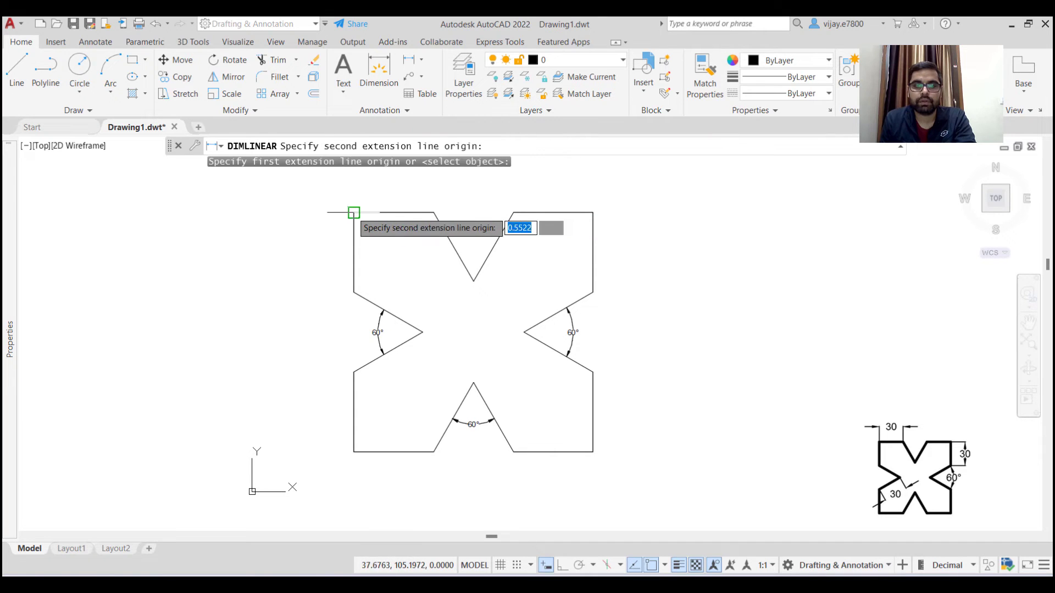
left_click(353, 292)
left_click(319, 291)
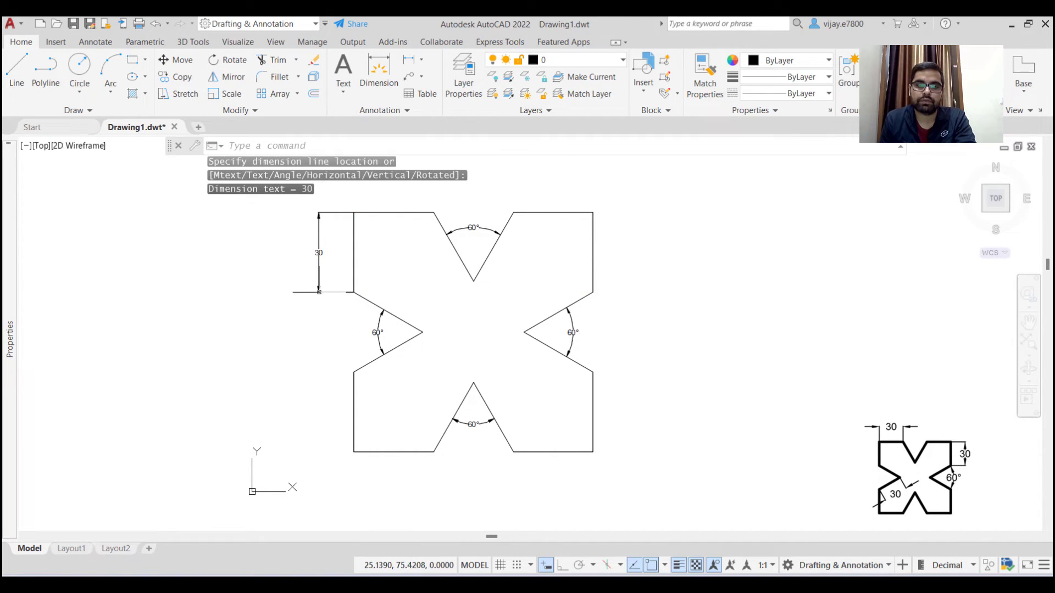
Repeat the linear dimension for the lower-right arm's horizontal bottom edge, placing the dimension line below the outline.
right_click(311, 366)
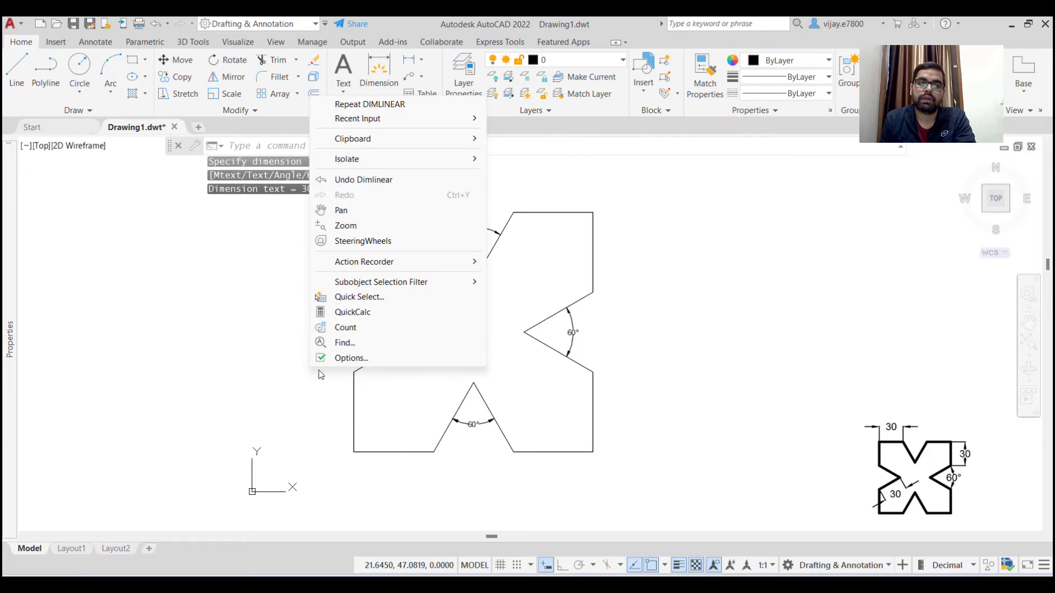
left_click(362, 104)
left_click(514, 453)
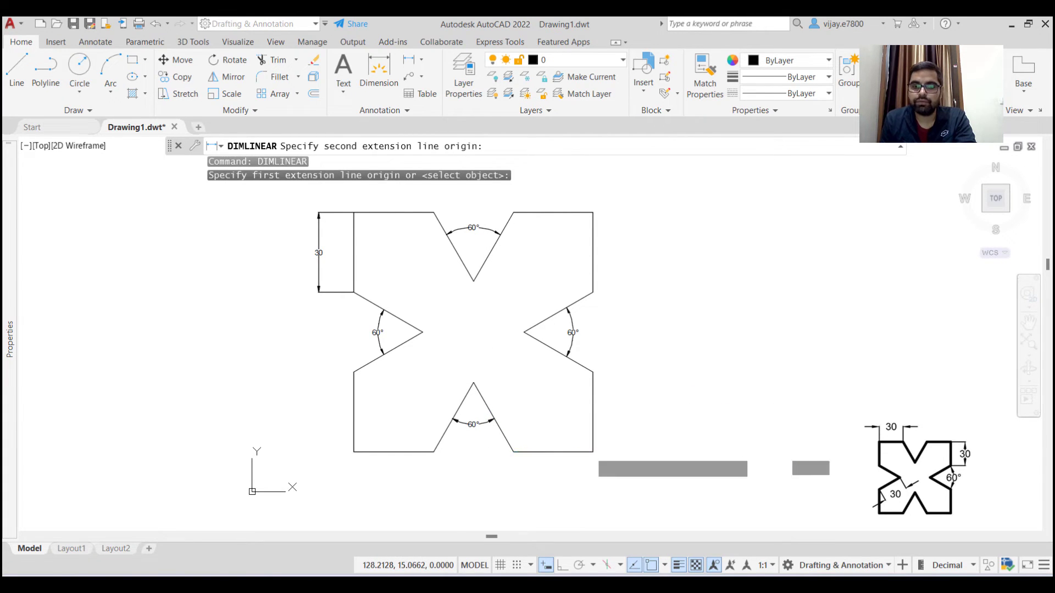
left_click(592, 452)
left_click(586, 476)
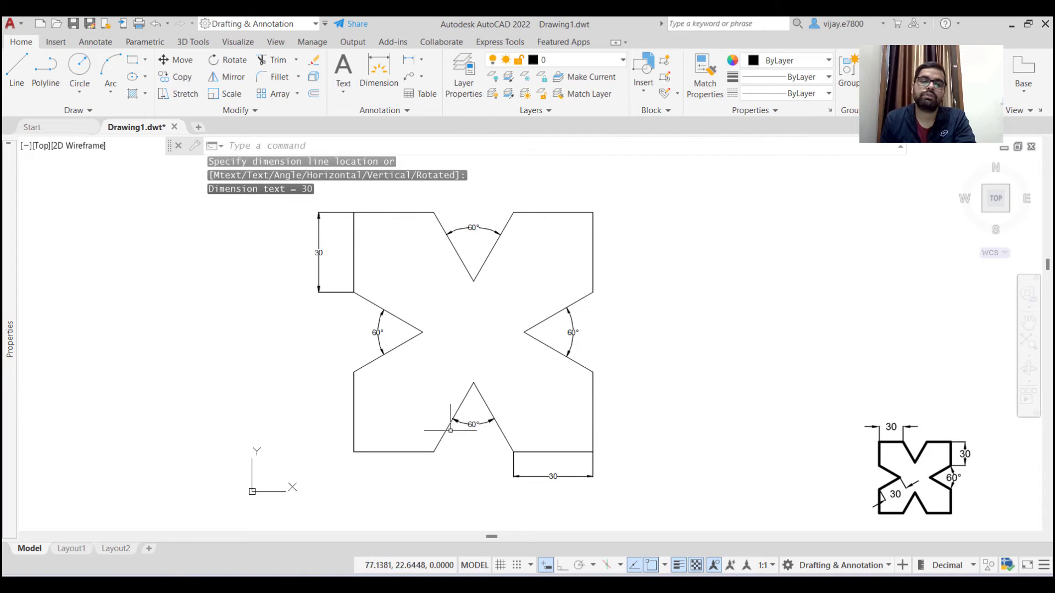
left_click(55, 111)
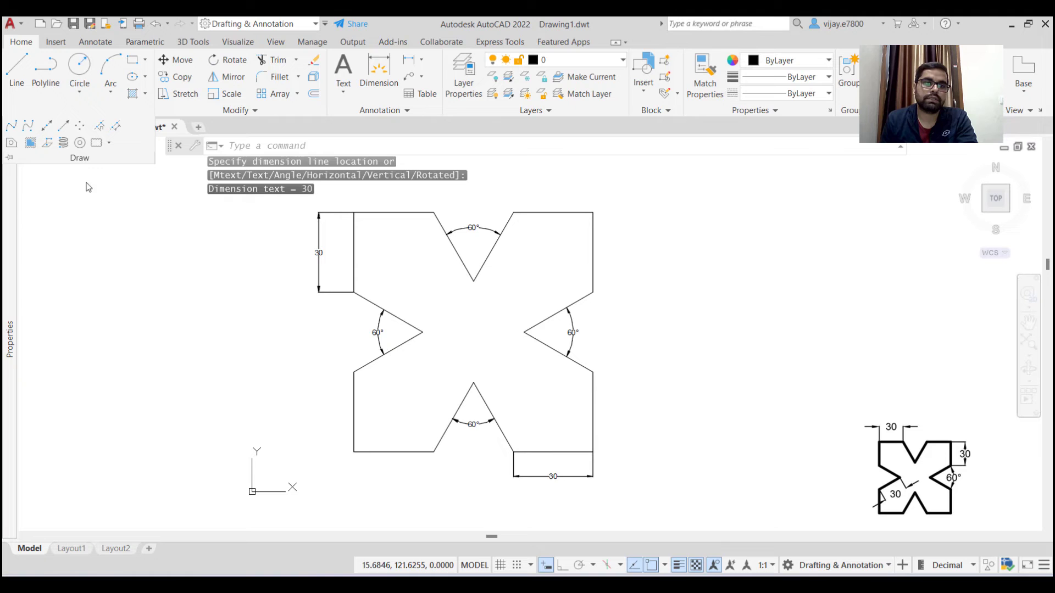
left_click(48, 126)
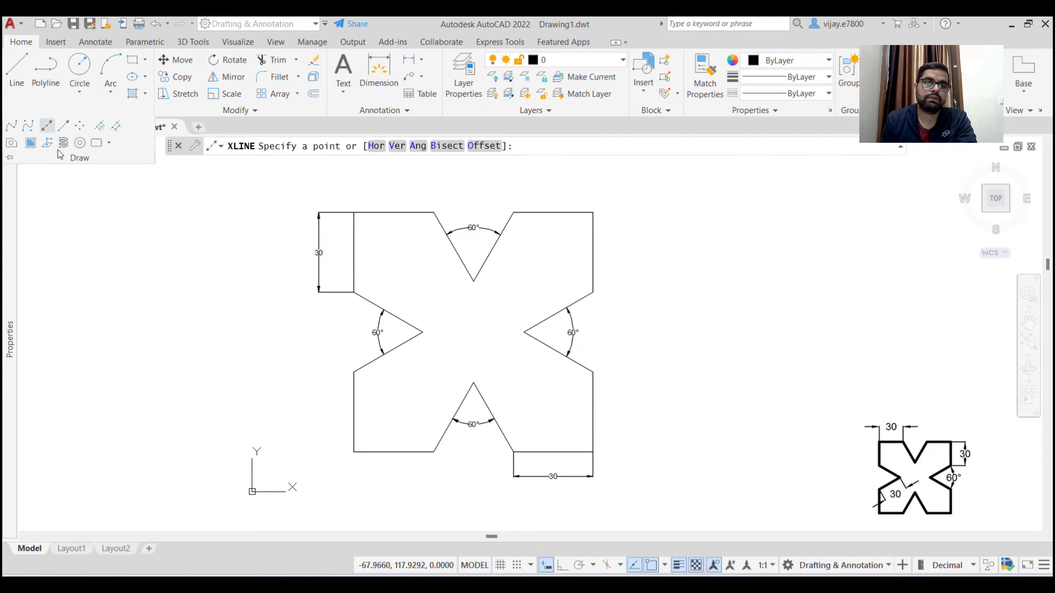
left_click(534, 64)
left_click(535, 64)
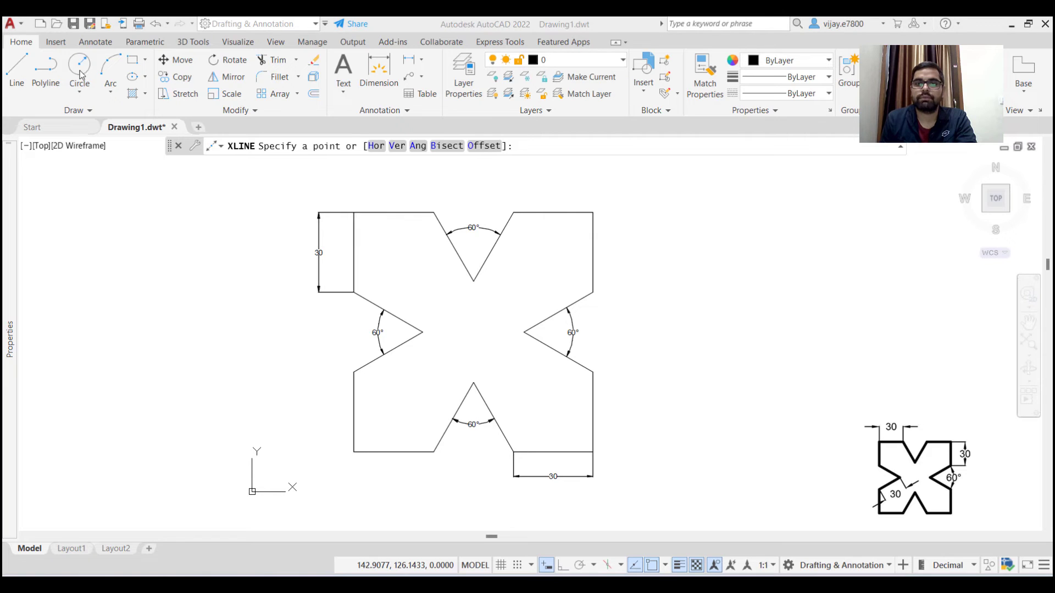
left_click(762, 66)
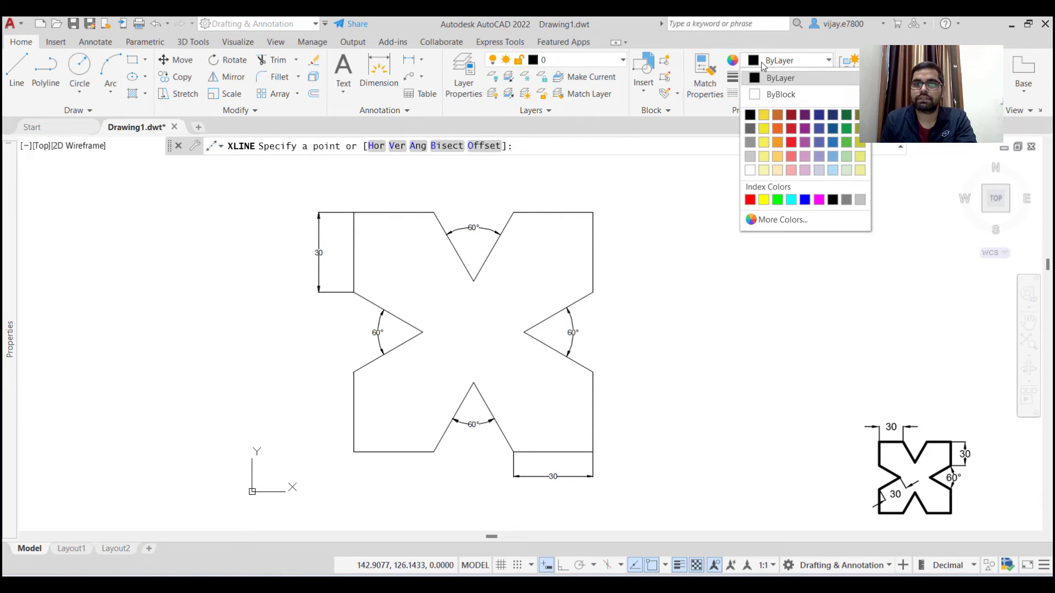
left_click(764, 144)
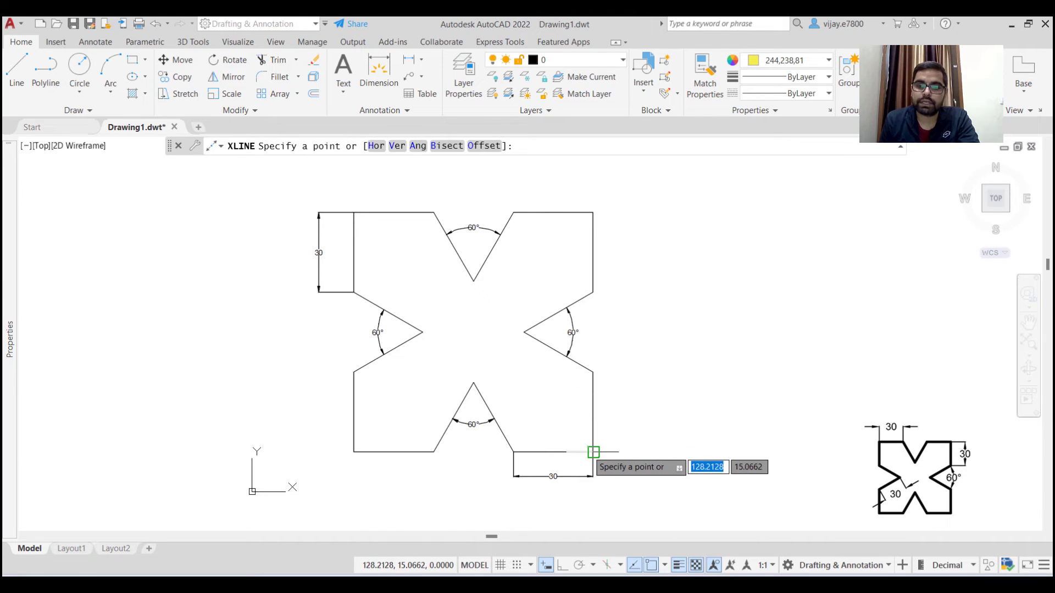
left_click(592, 451)
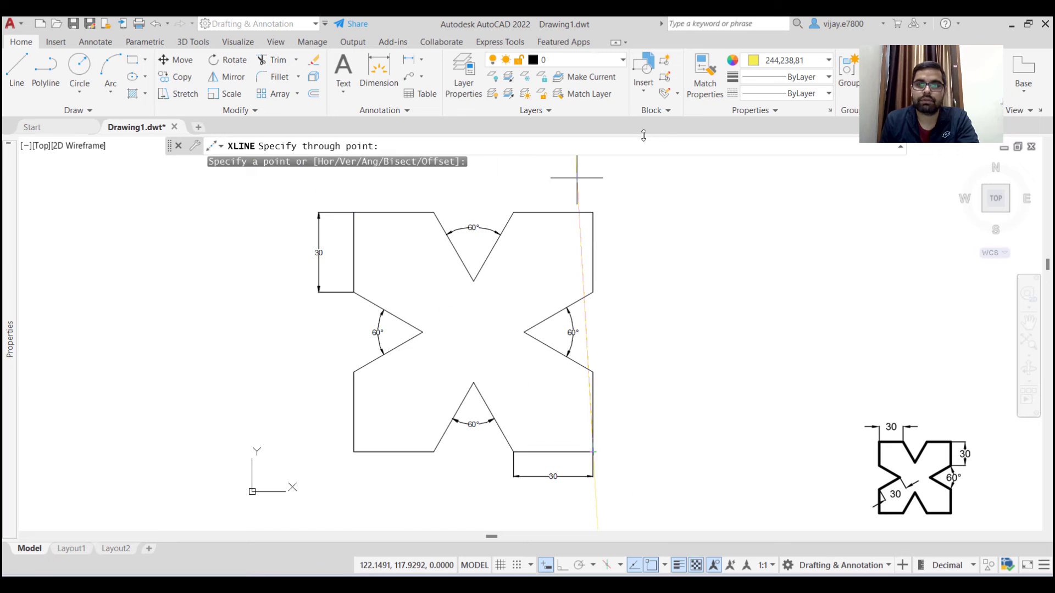
Set the current object color to red 205,32,39.
left_click(775, 62)
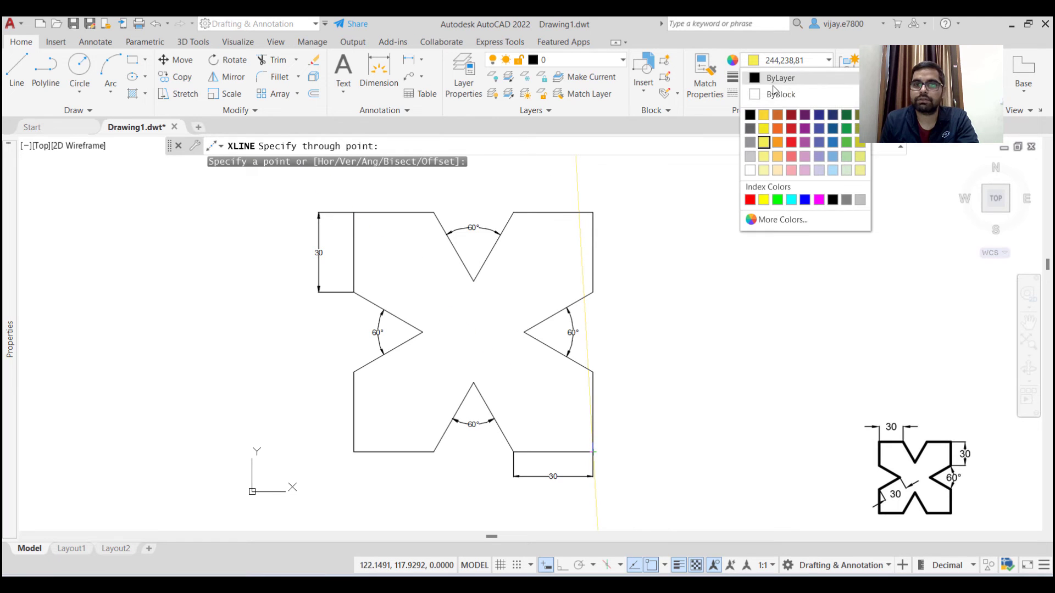
left_click(777, 136)
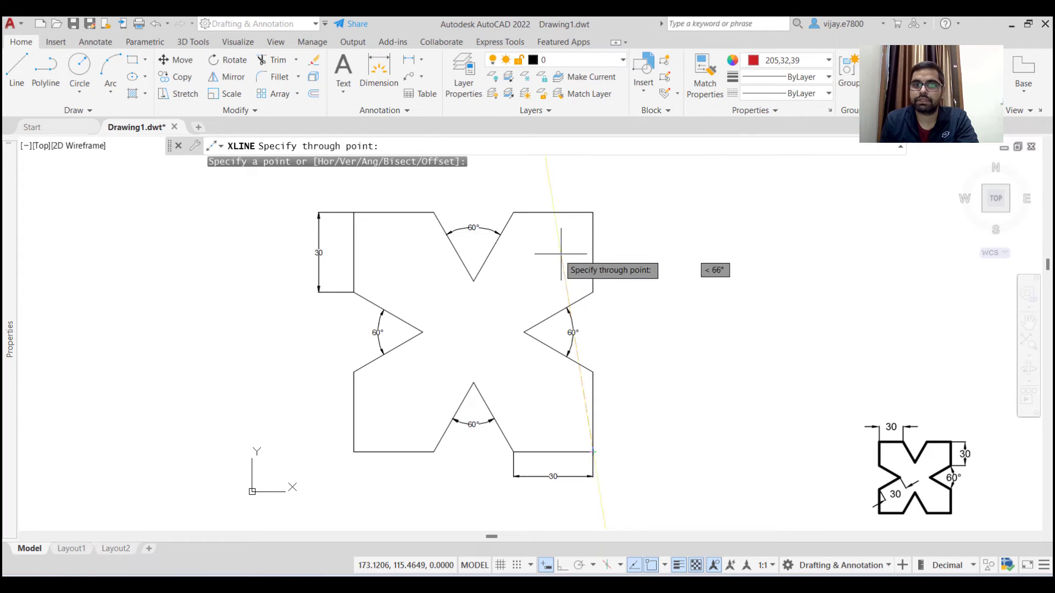
left_click(354, 213)
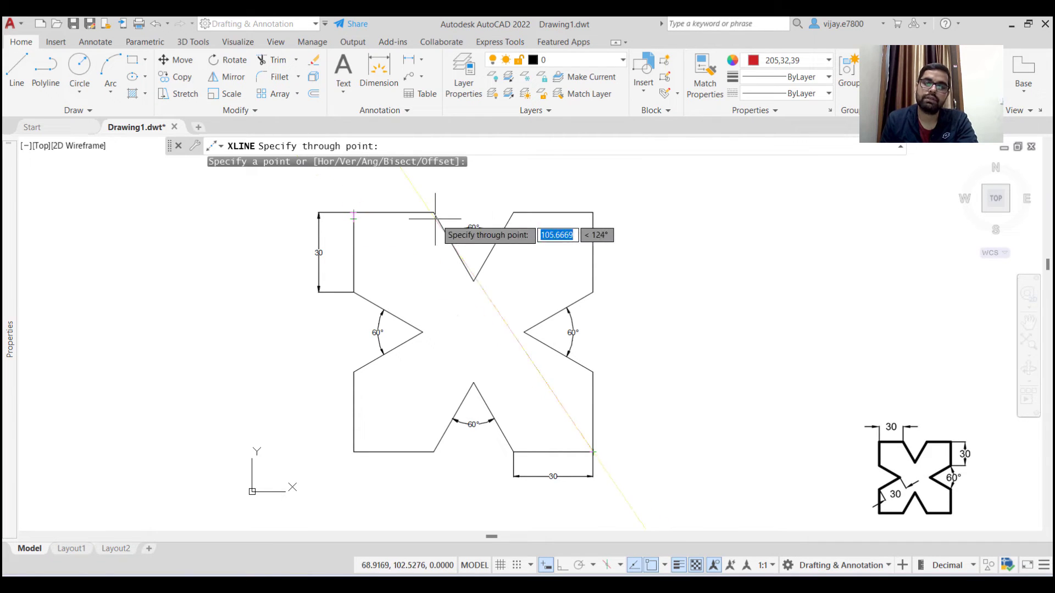
key("Escape")
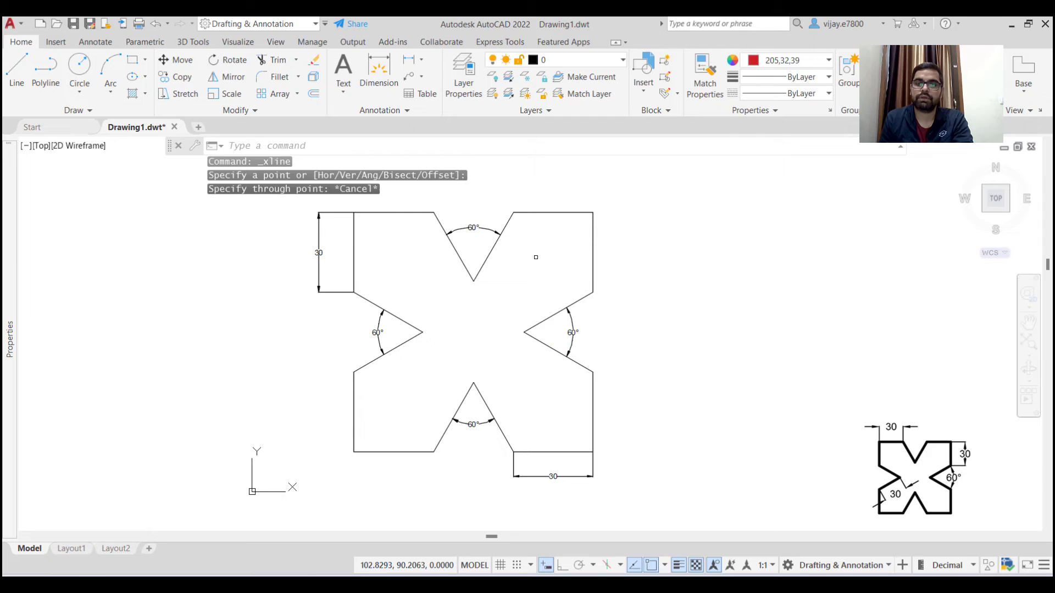
right_click(703, 353)
left_click(732, 93)
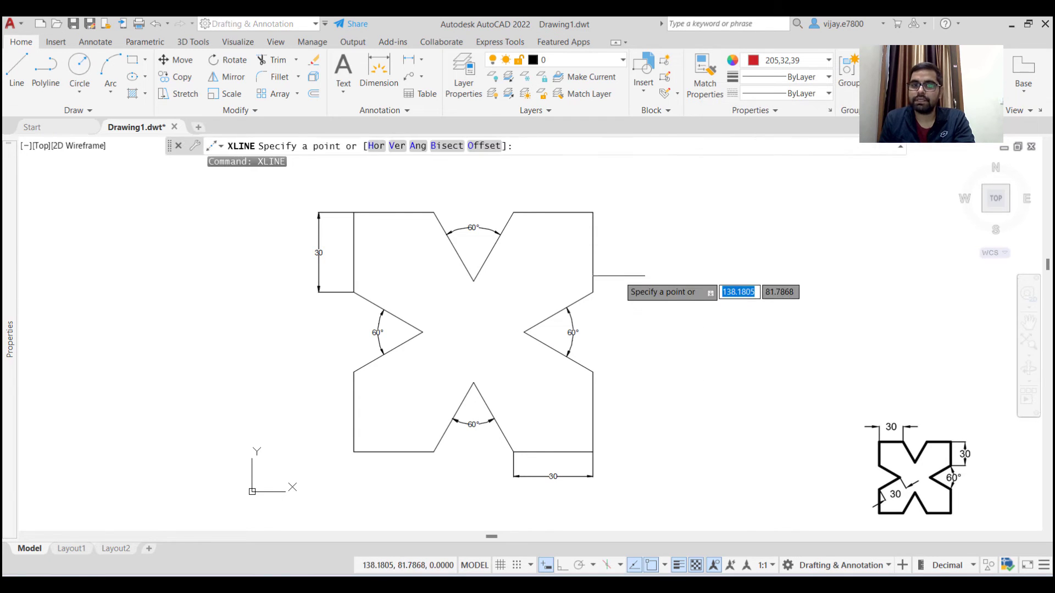
left_click(523, 332)
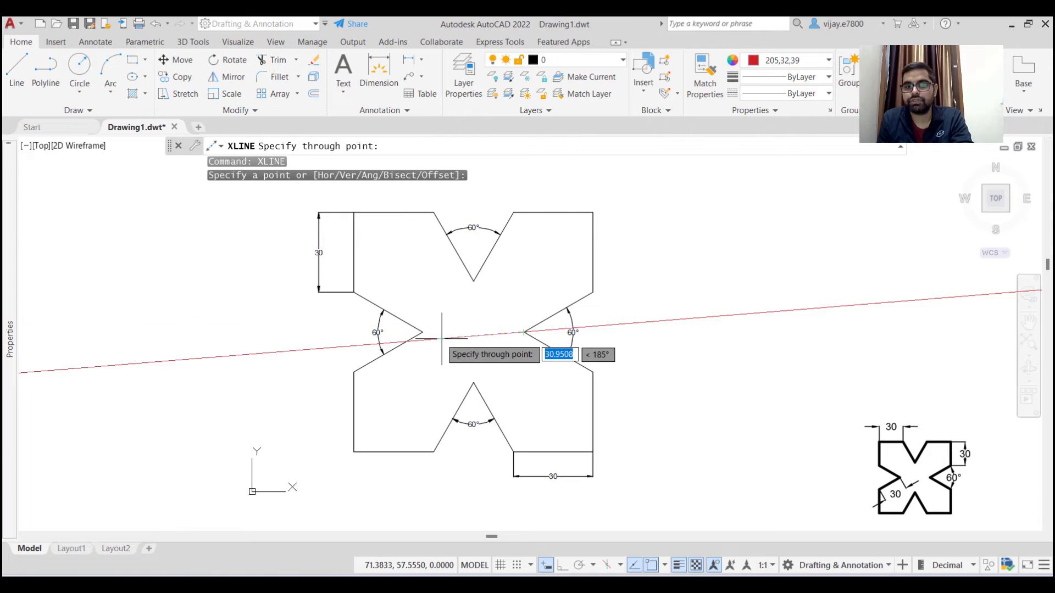
key("Escape")
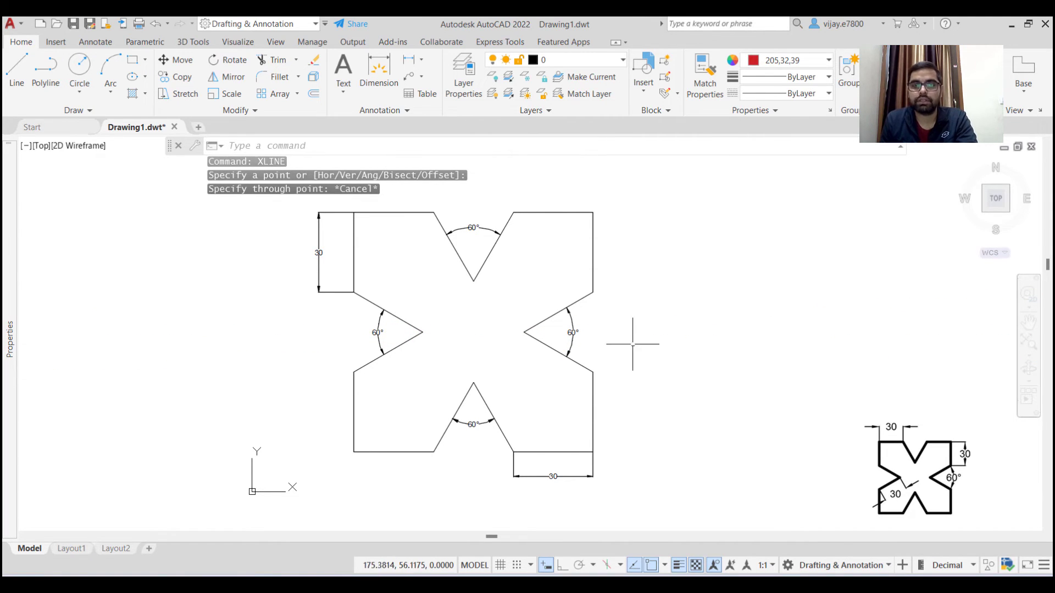
Select all lines of the X-shaped outline with Select Similar, give them a 0.30 mm lineweight, and clear the selection.
left_click(441, 222)
right_click(441, 222)
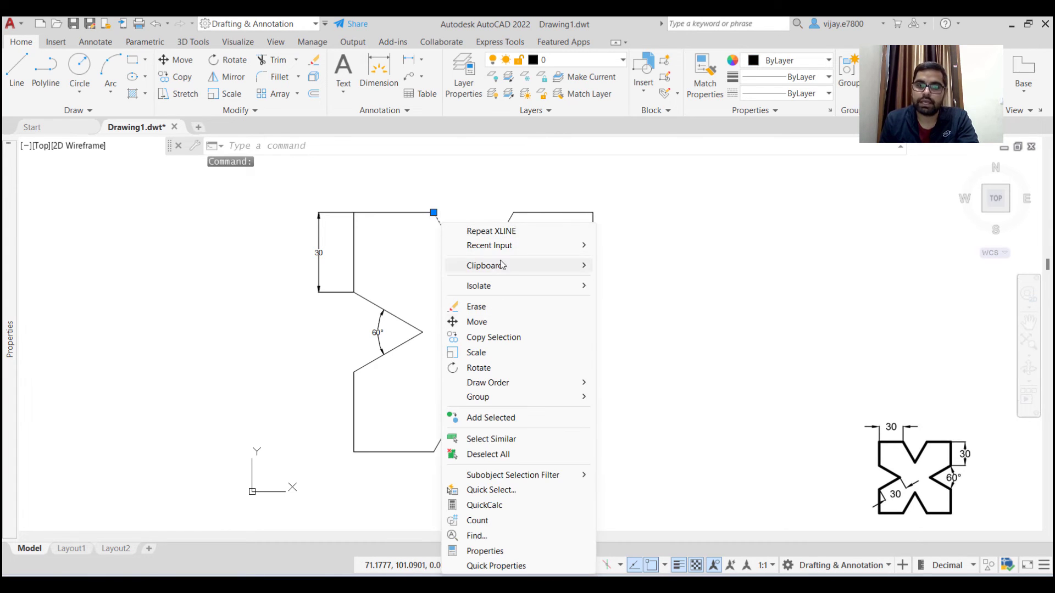
left_click(483, 438)
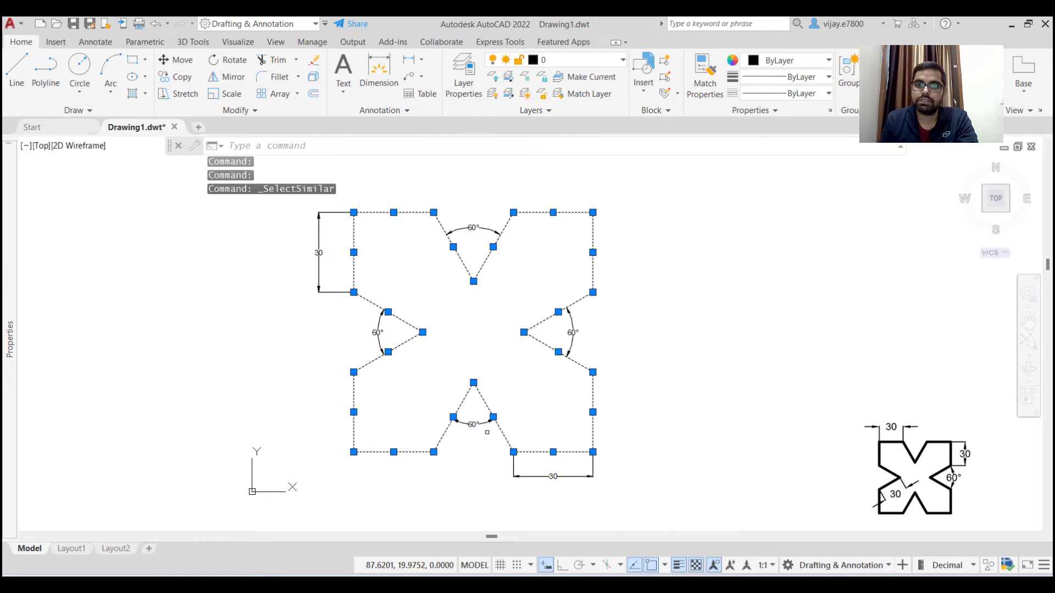
left_click(752, 77)
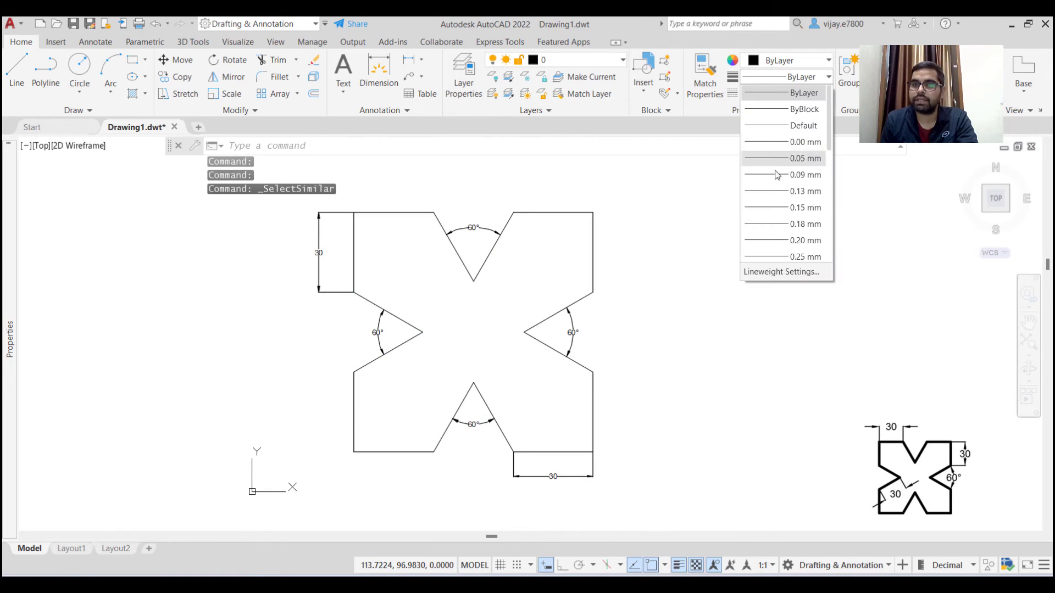
scroll(775, 225, "down", 2)
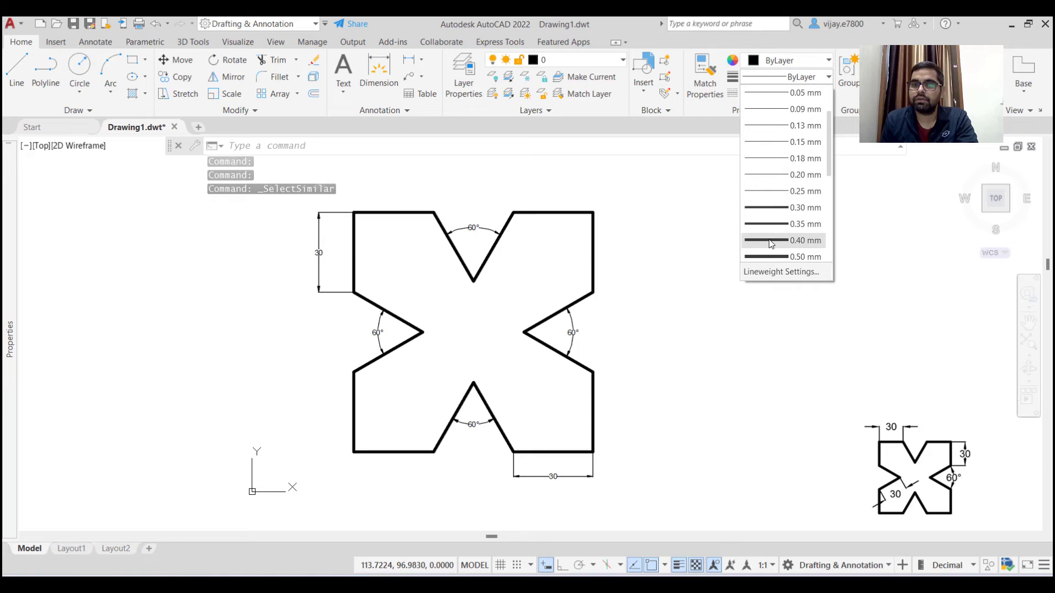
left_click(769, 209)
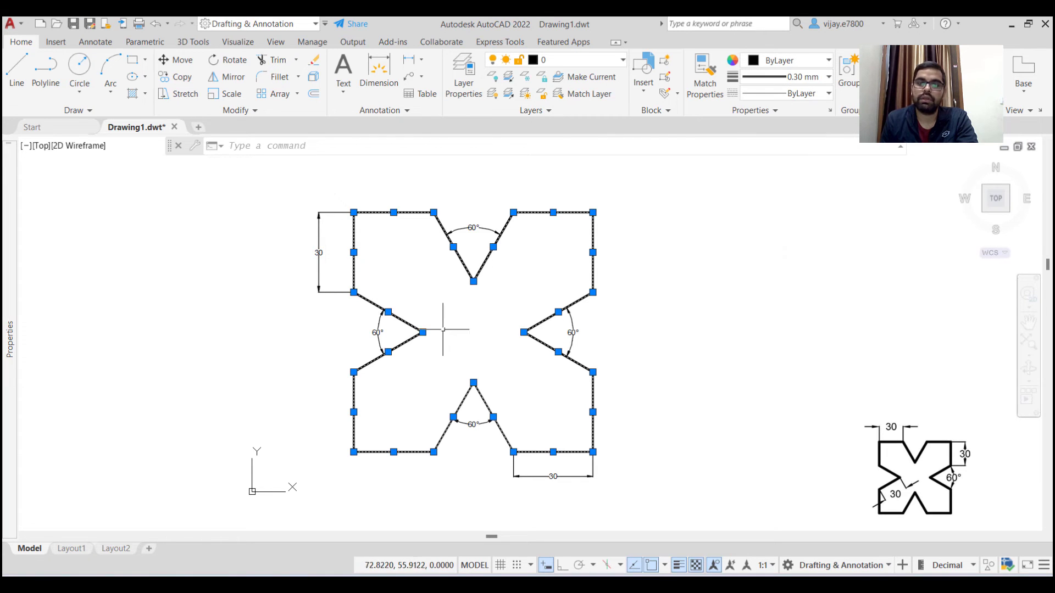
key("Escape")
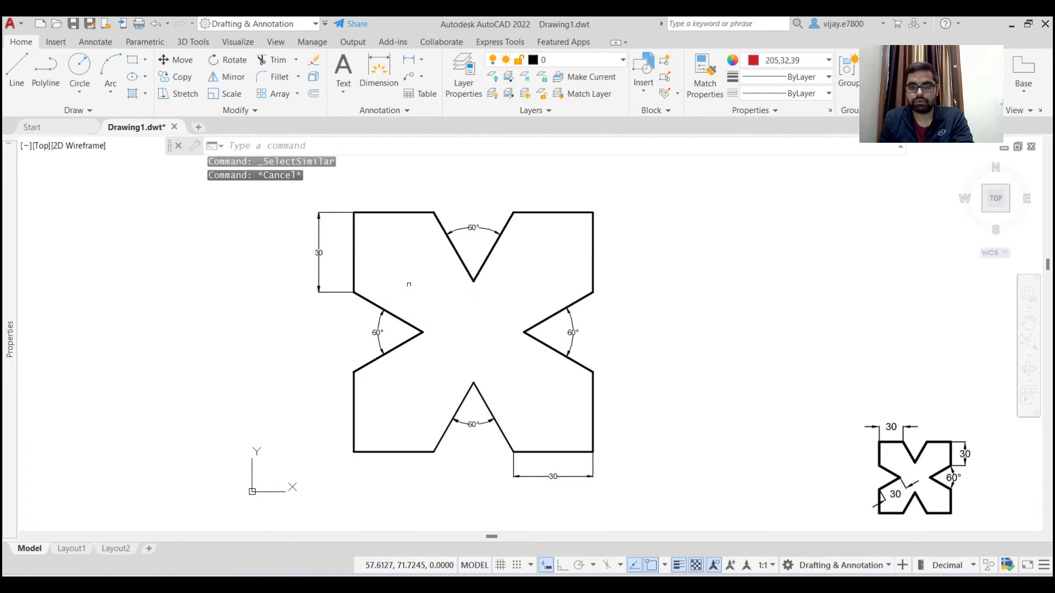
Select all angular and linear dimensions with Select Similar, change their color to blue, and clear the selection.
left_click(447, 238)
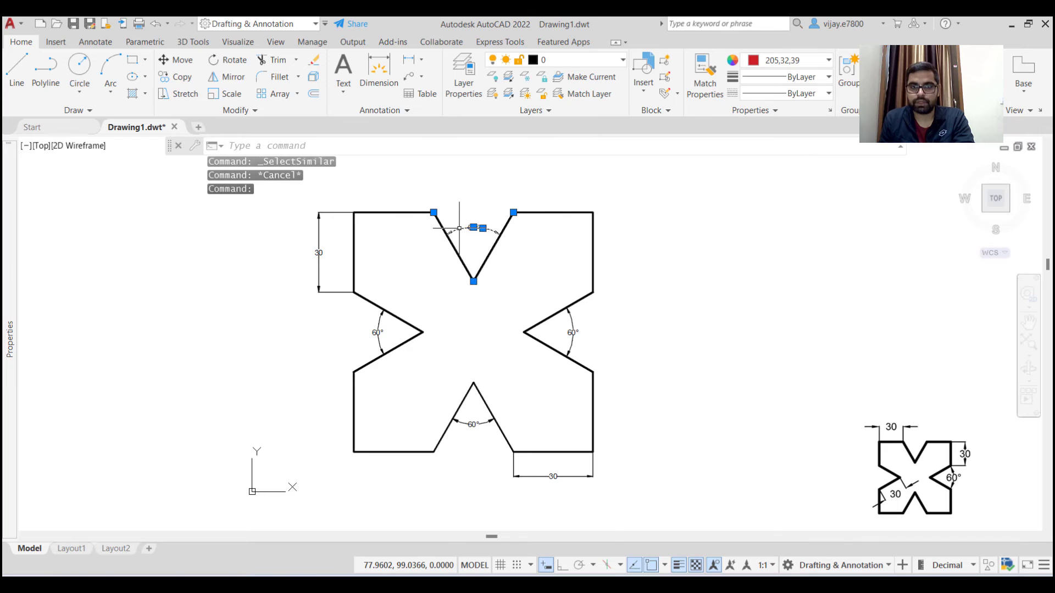
right_click(459, 254)
left_click(489, 439)
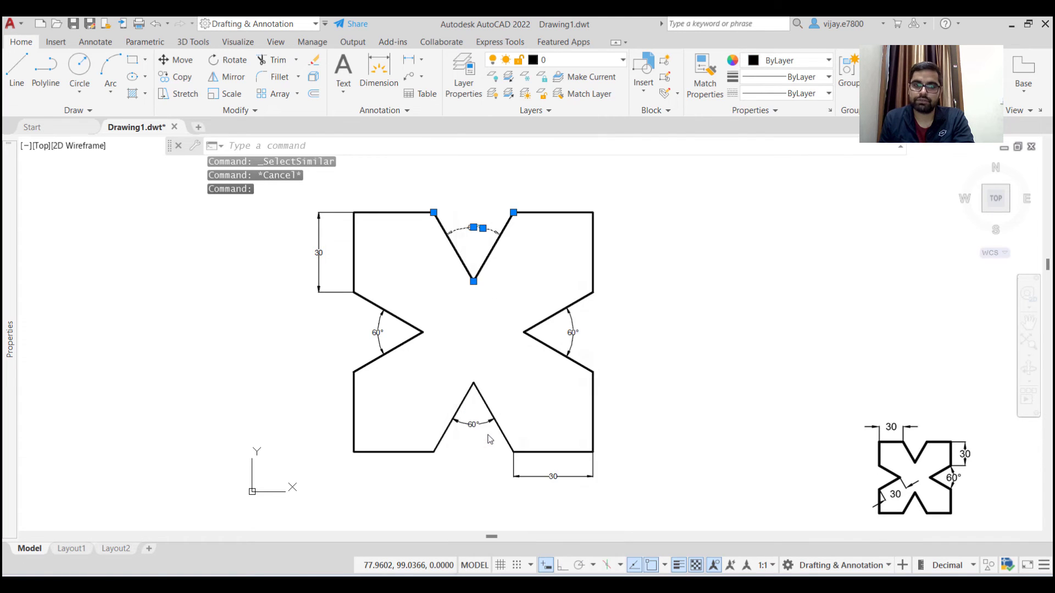
left_click(317, 249)
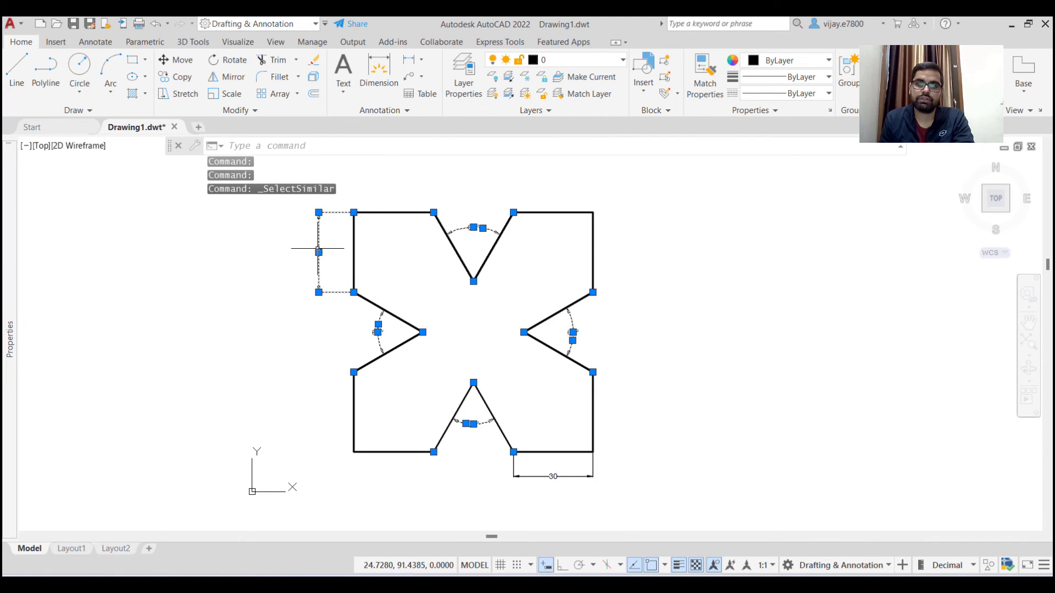
right_click(318, 249)
left_click(372, 440)
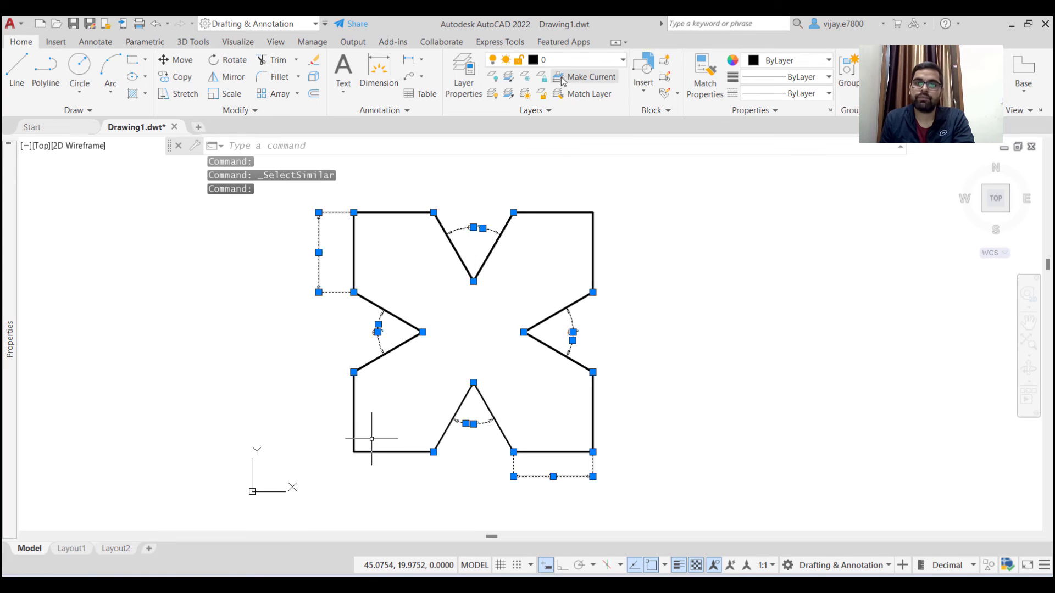
left_click(764, 61)
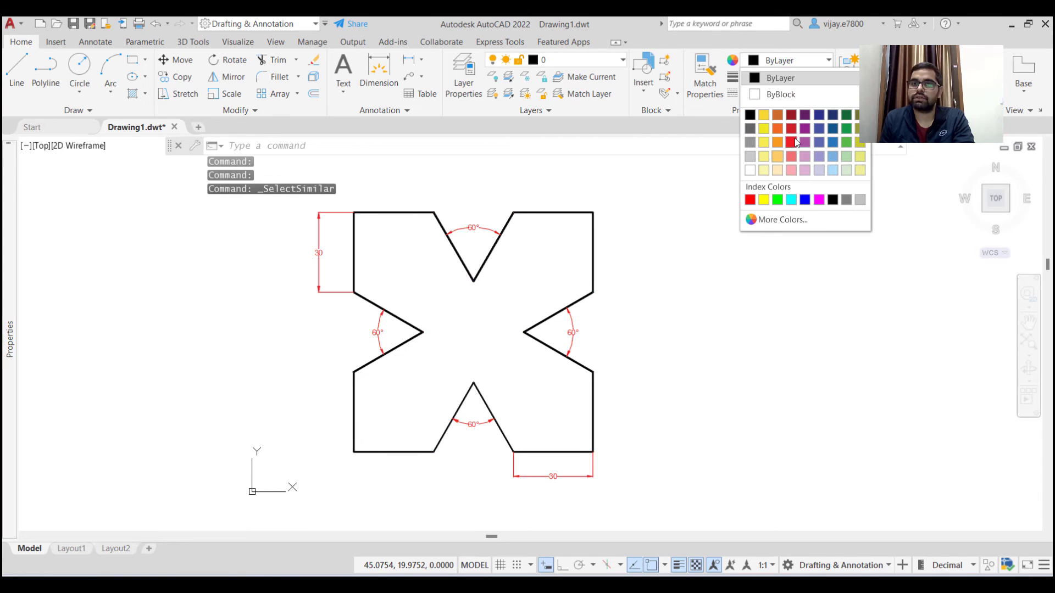
left_click(832, 142)
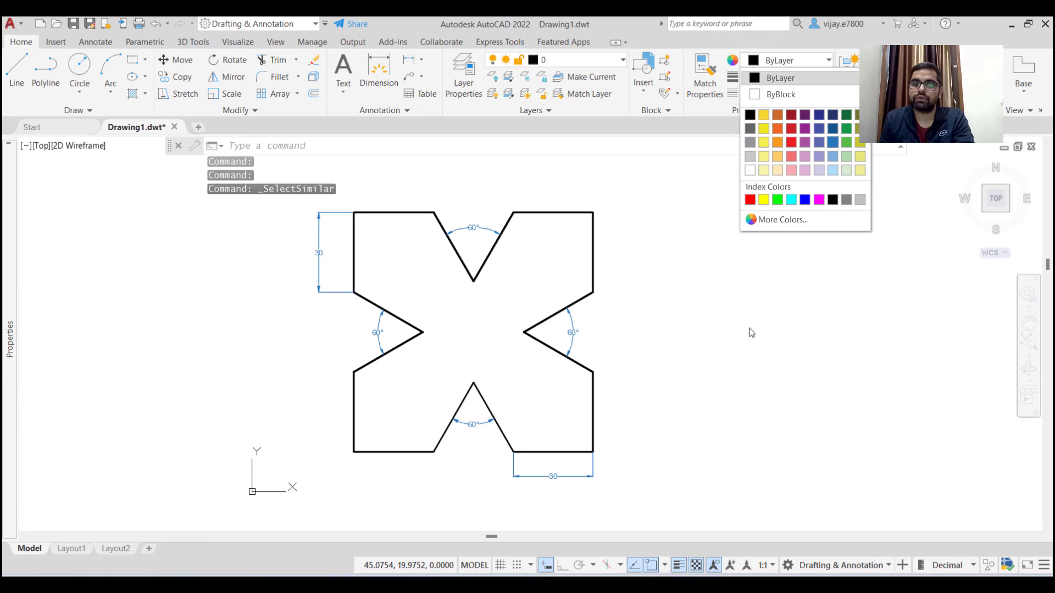
middle_click_drag(749, 313, 549, 328)
key("Escape")
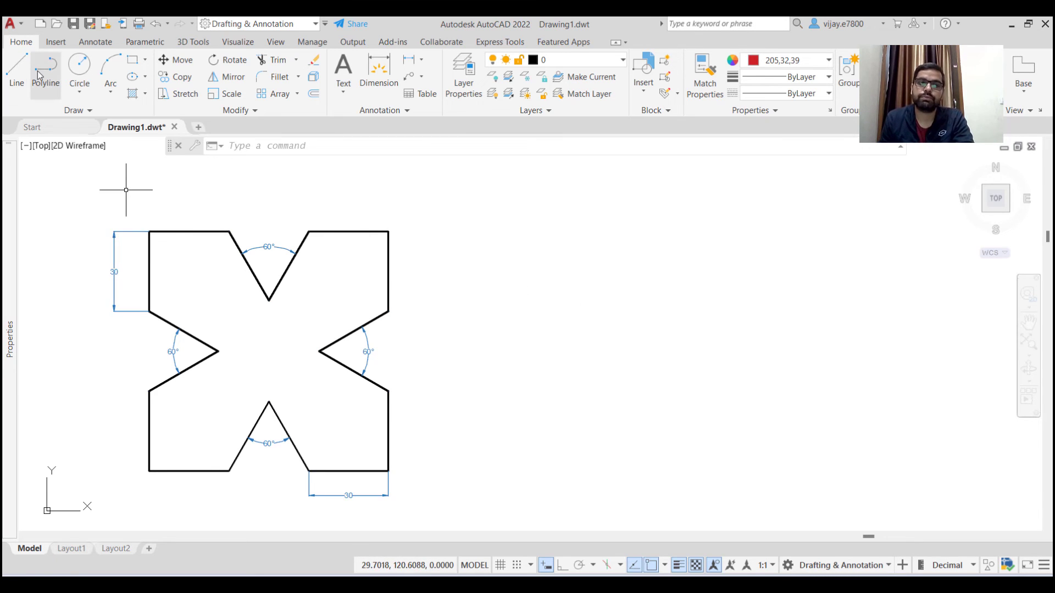
Set the current color to black 0,0,0 and draw a 30-unit line at -90° to the right of the finished outline.
left_click(19, 73)
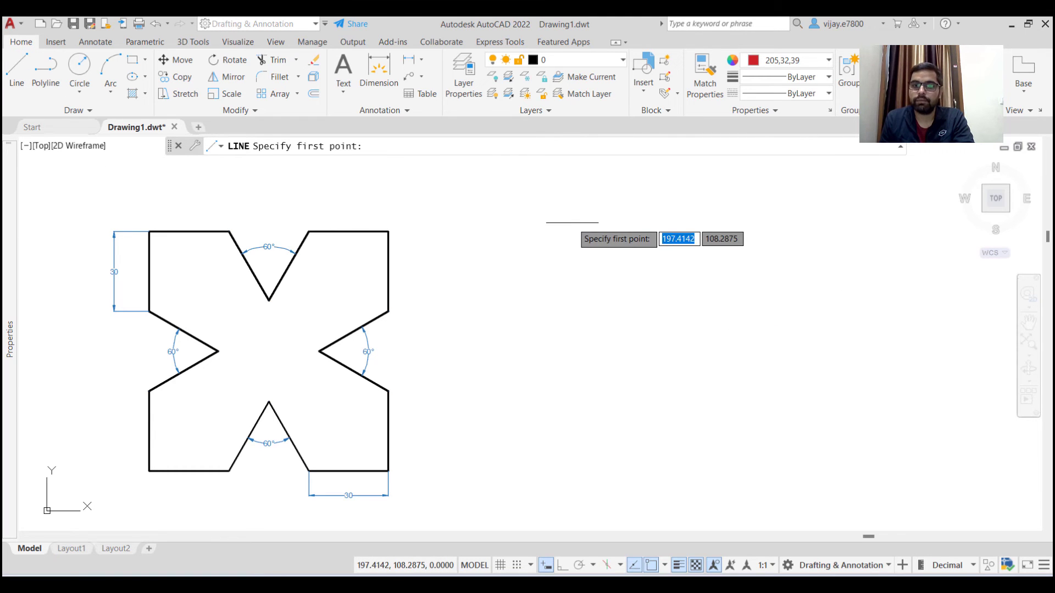
left_click(587, 230)
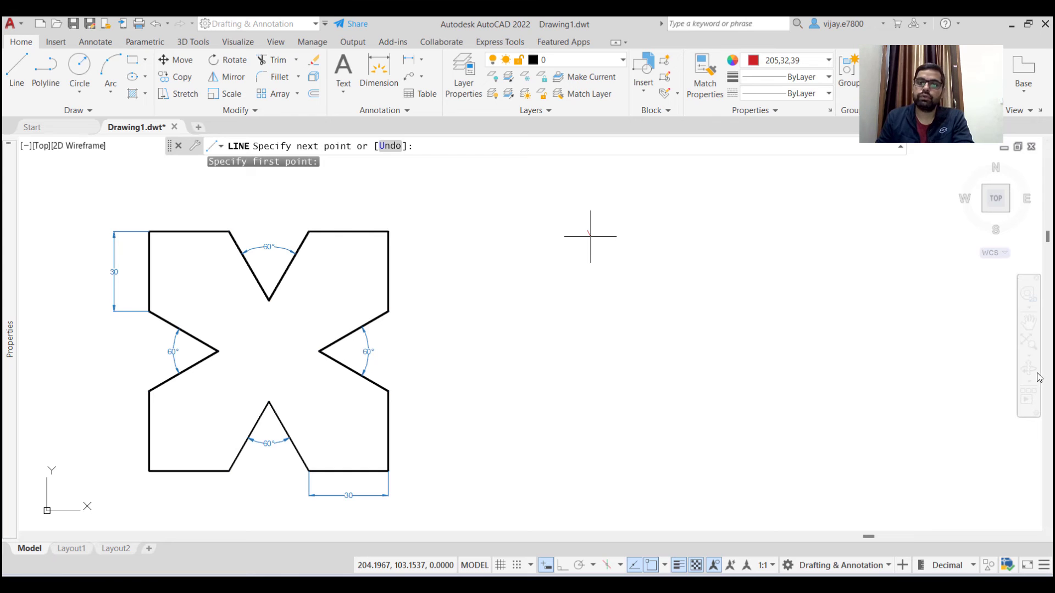
left_click(813, 60)
left_click(750, 114)
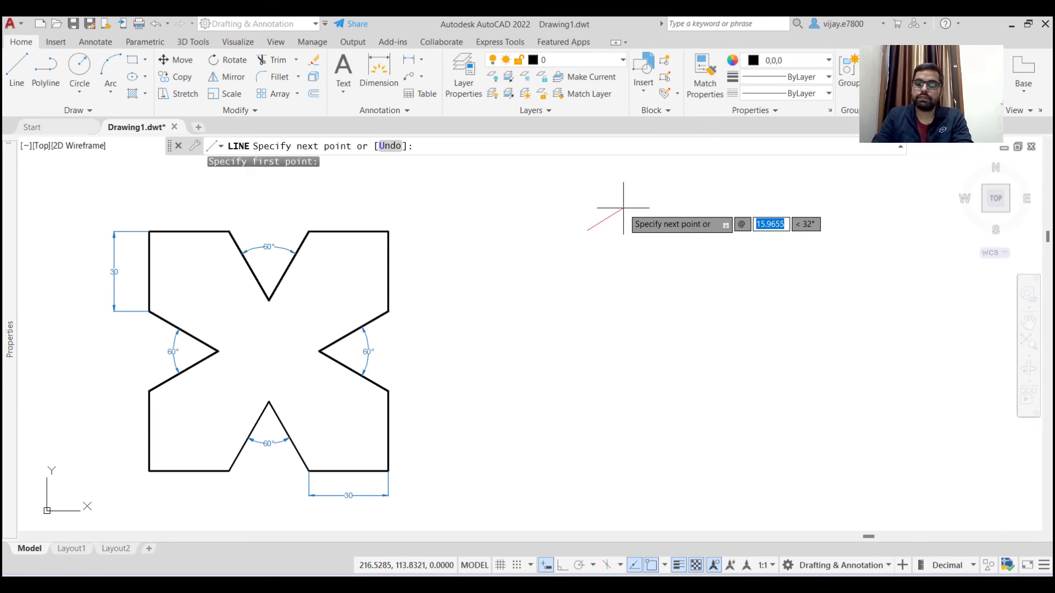
type("30")
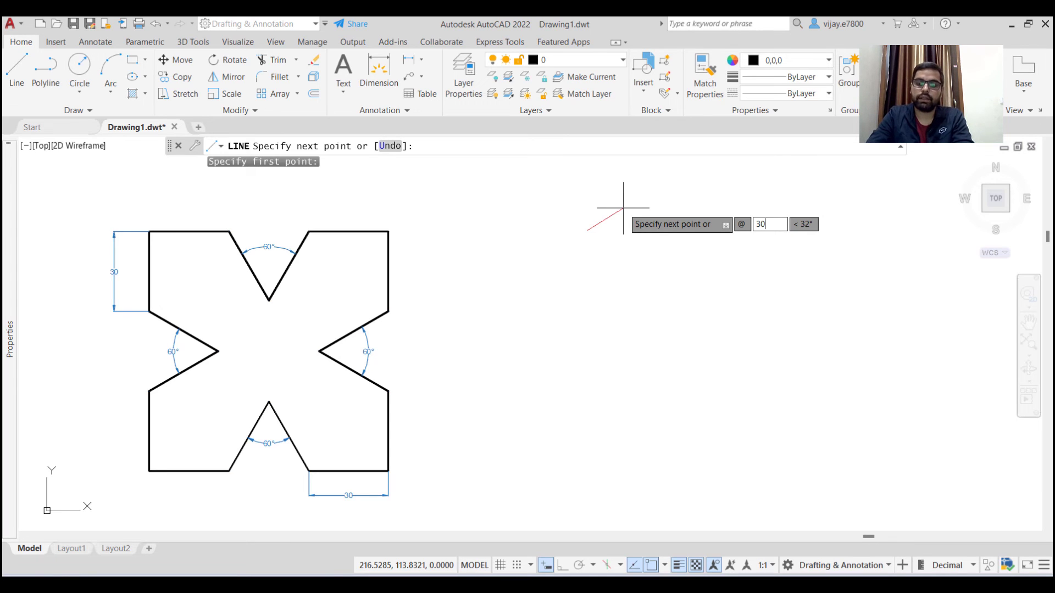
key("Tab")
type("-90")
key("Return")
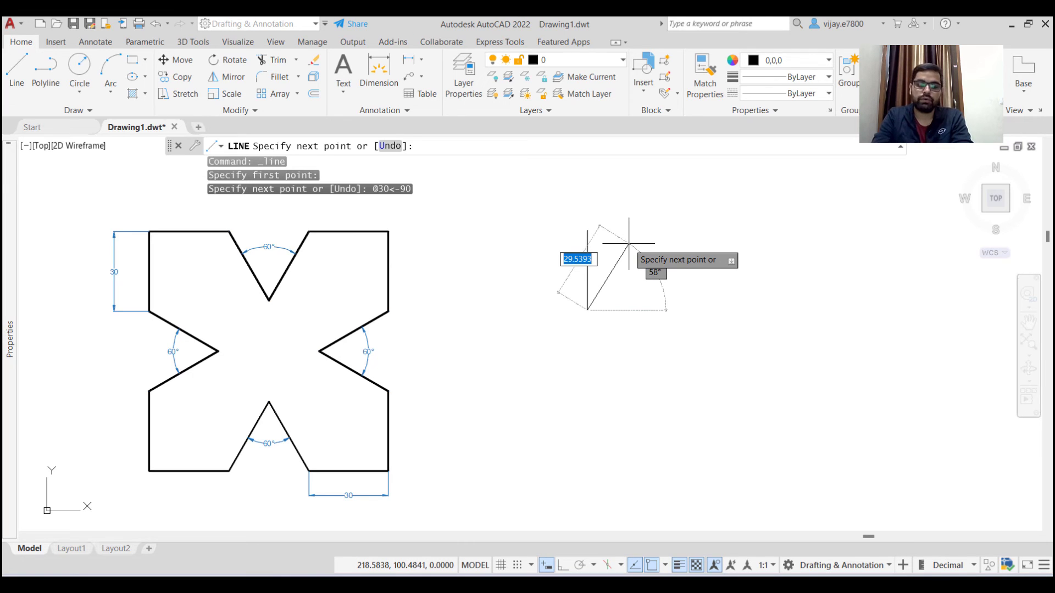
Continue the line with the left V-notch: 30 units at -30°, then 30 units at 210°.
type("@")
type("30")
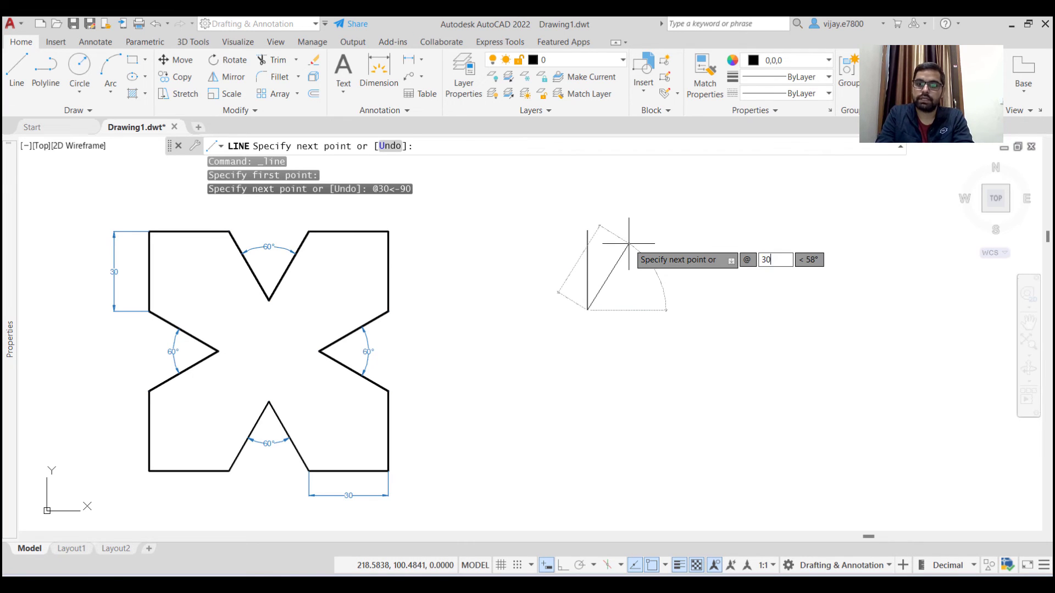
key("Tab")
type("-")
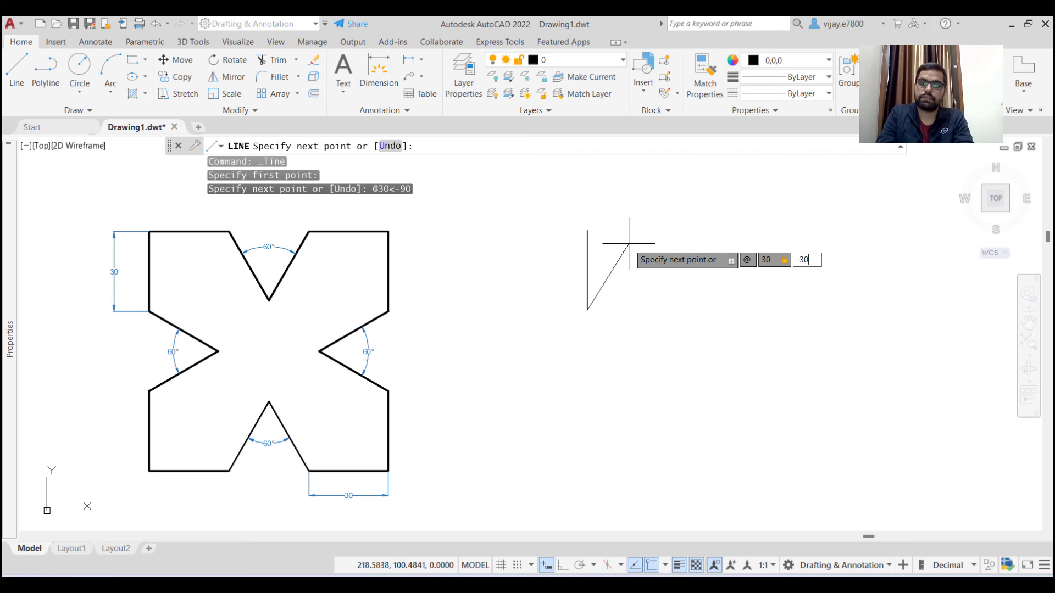
type("30")
key("Return")
type("@30")
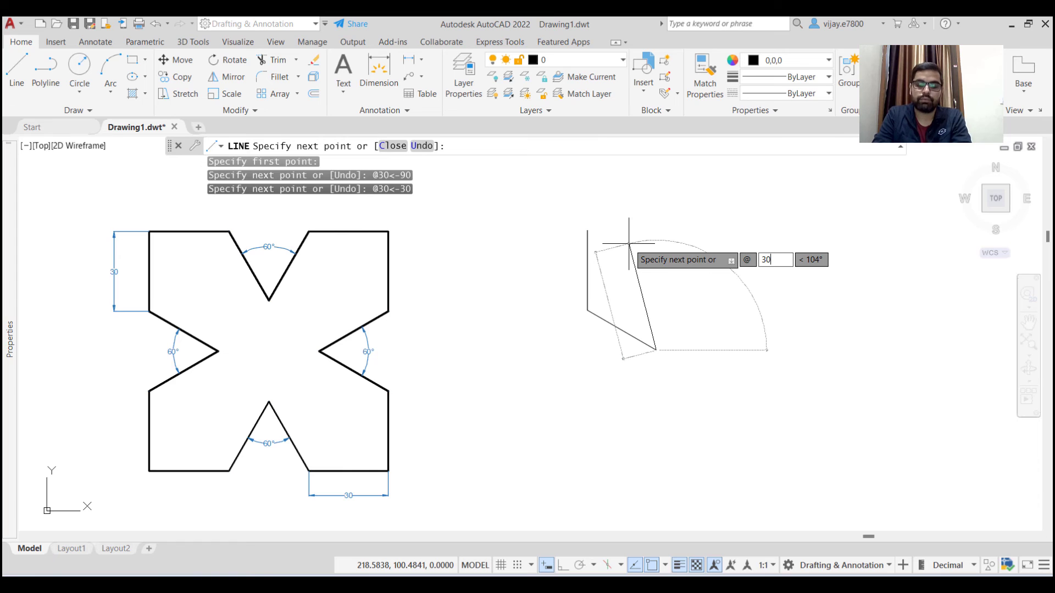
key("Tab")
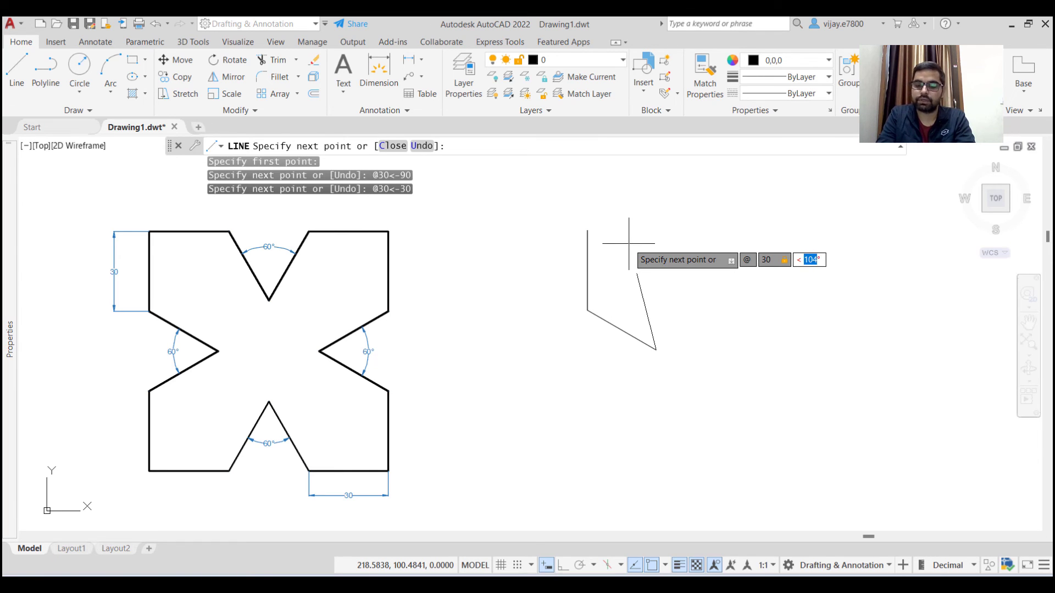
type("21")
key("Return")
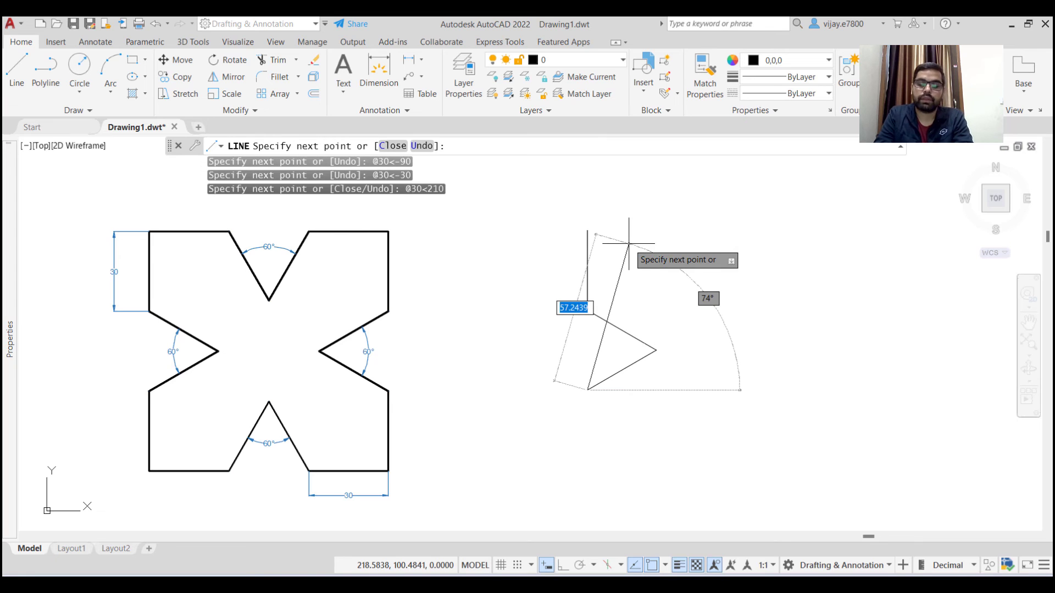
Continue the outline around its lower-left corner with 30 units at -90° and 30 units at 0°.
type("@30")
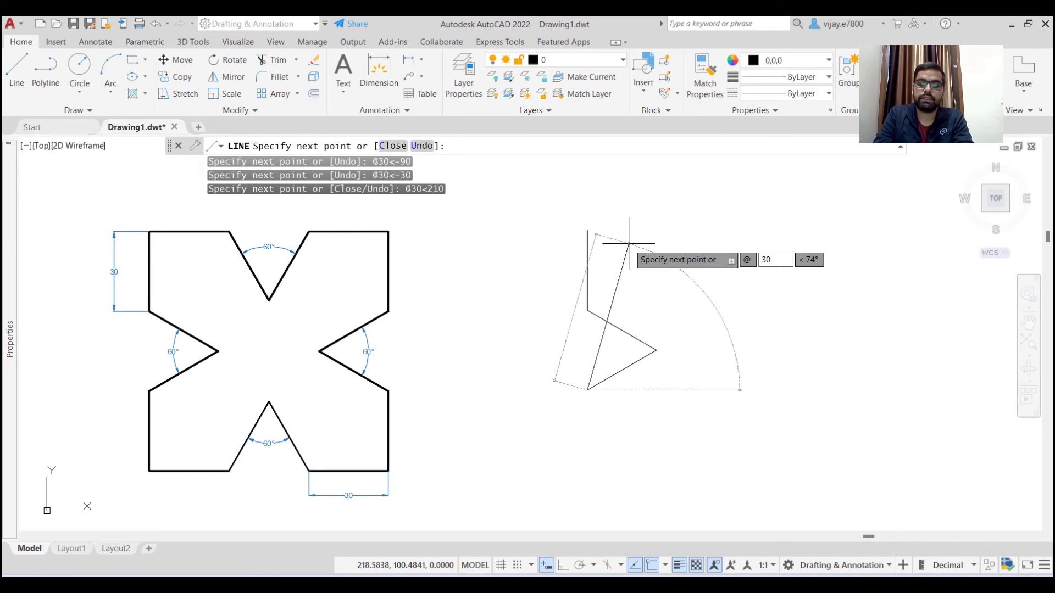
key("Tab")
type("-")
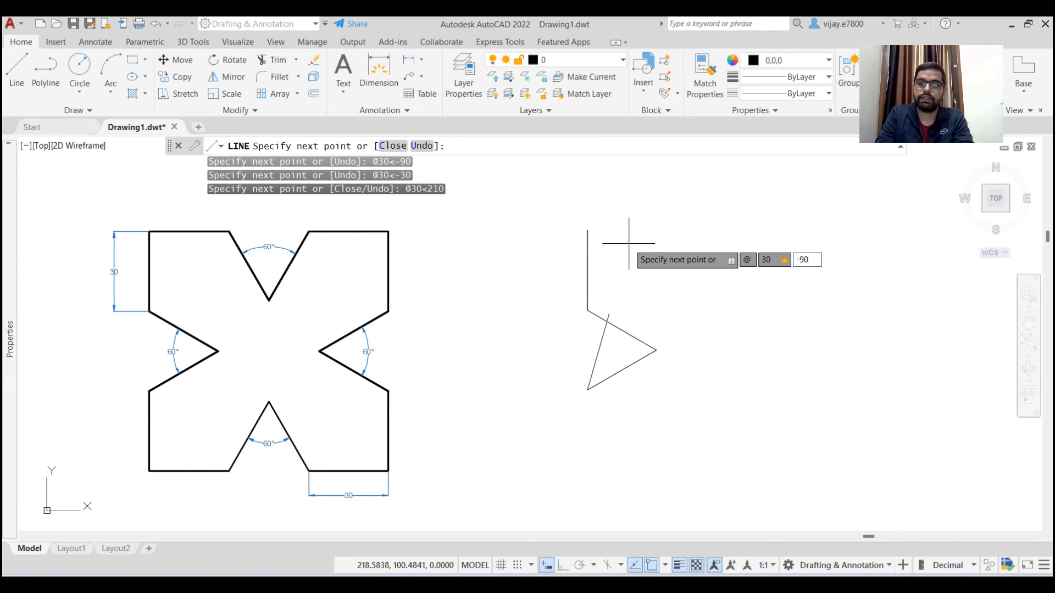
type("90")
key("Return")
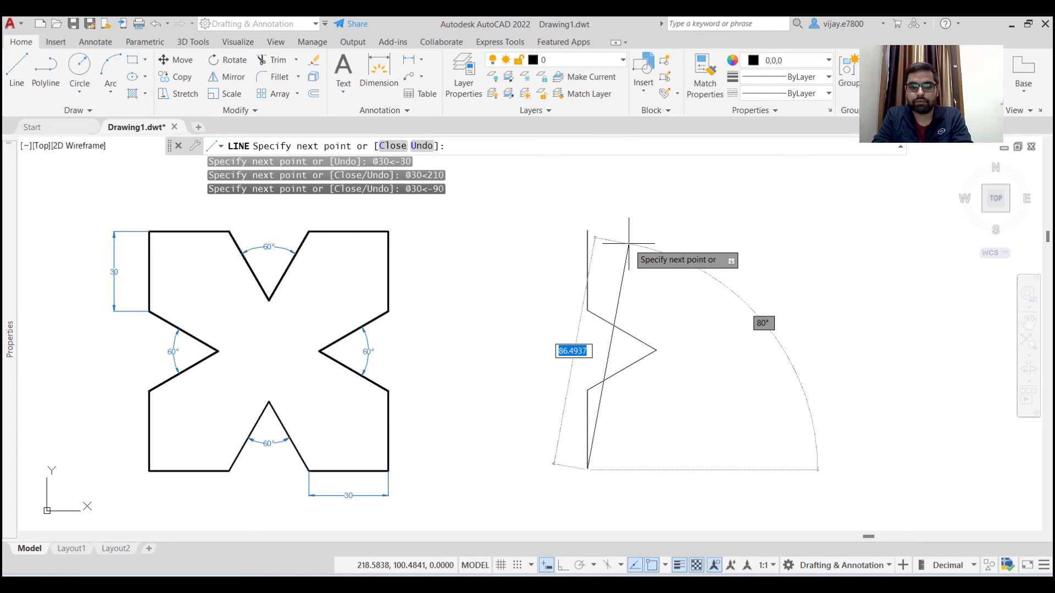
type("@30")
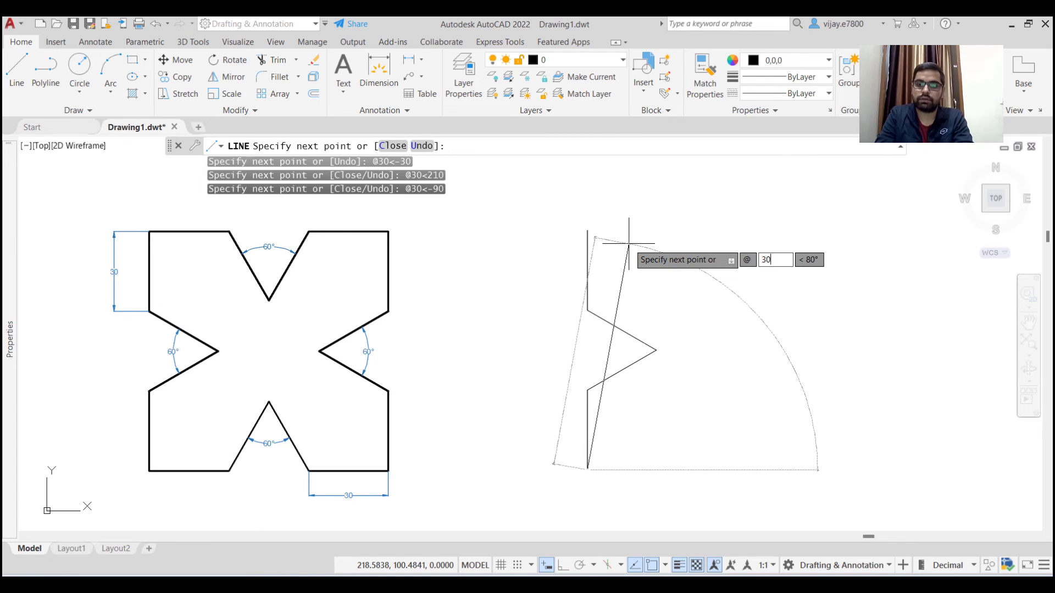
key("Tab")
type("0")
key("Return")
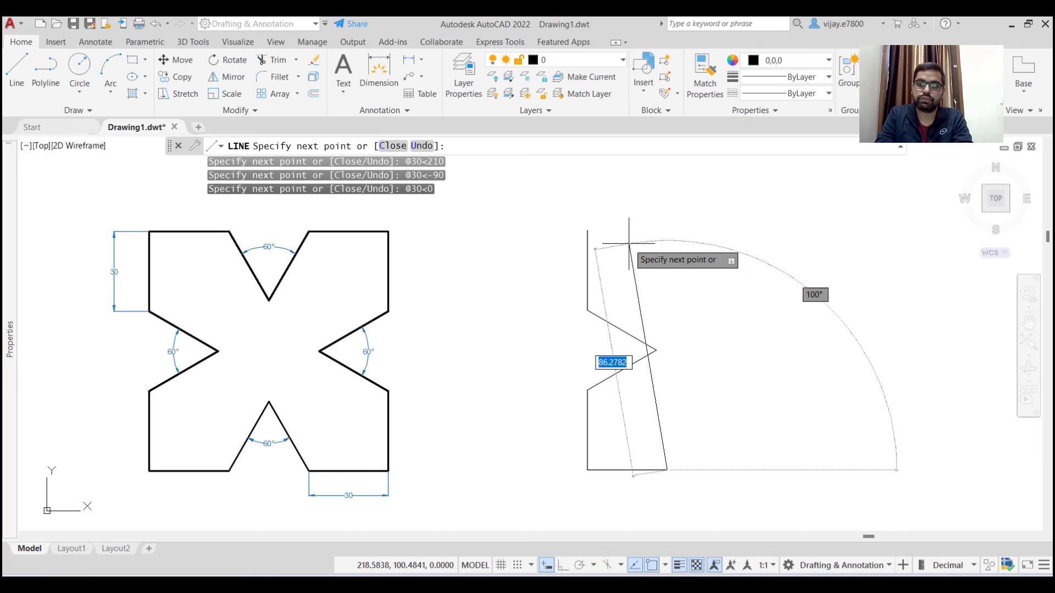
Continue the line with the bottom V-notch: 30 units at 60° and 30 units at -60°.
type("@30")
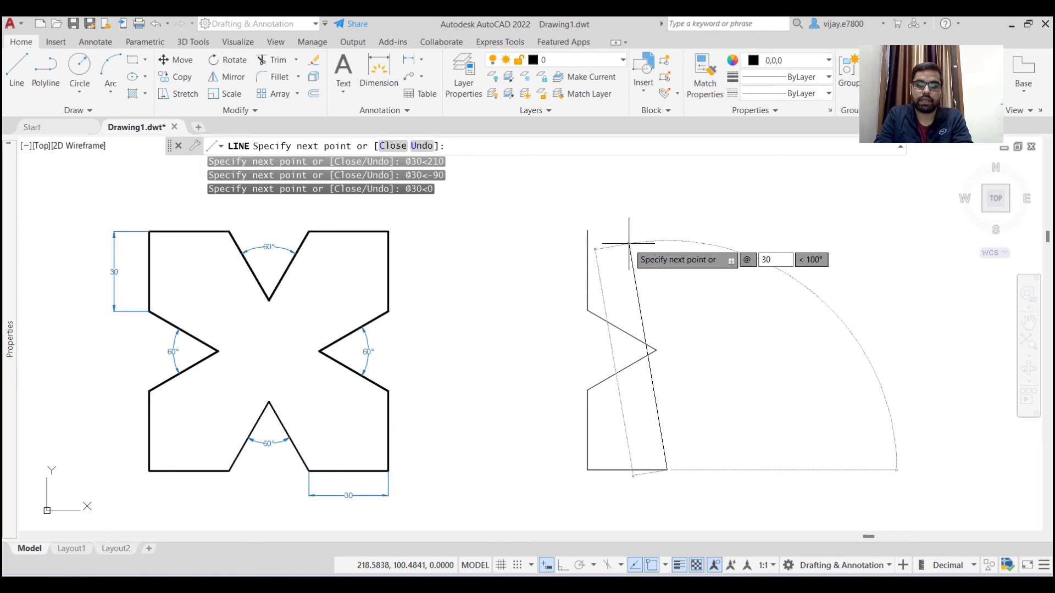
key("Tab")
type("60")
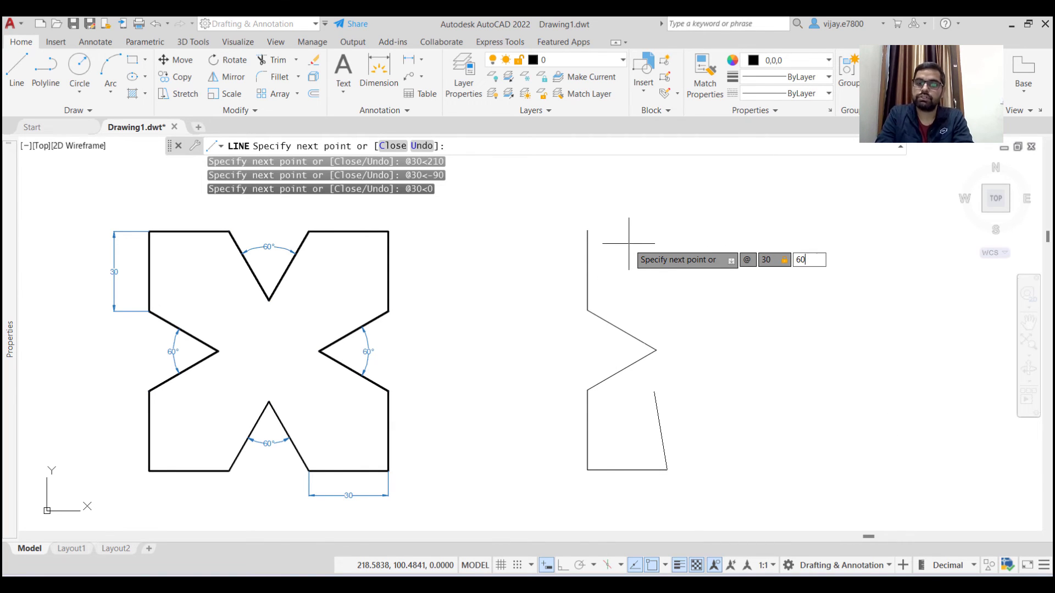
key("Return")
type("@30")
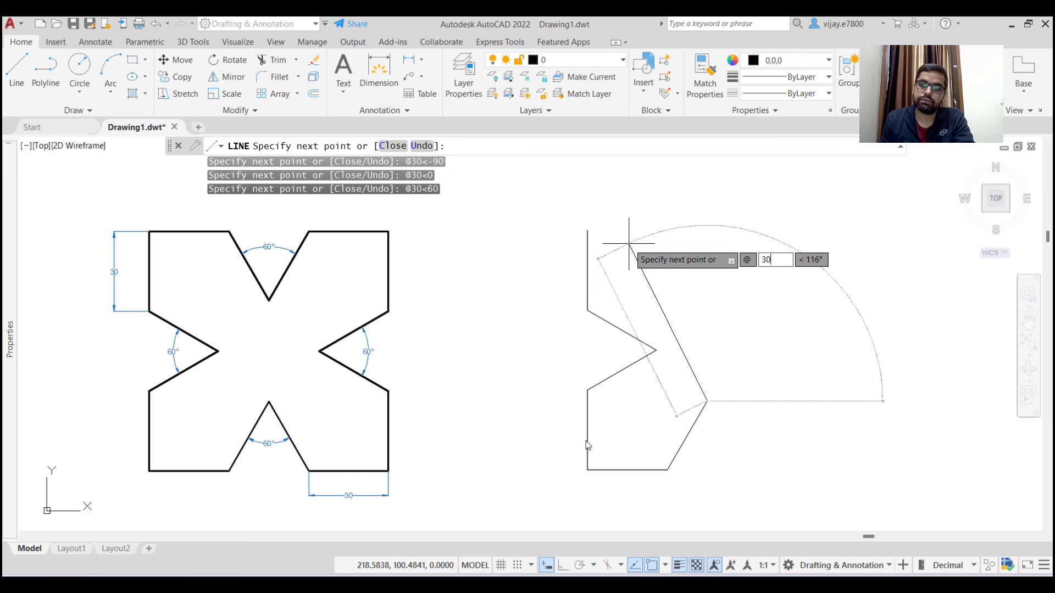
key("Tab")
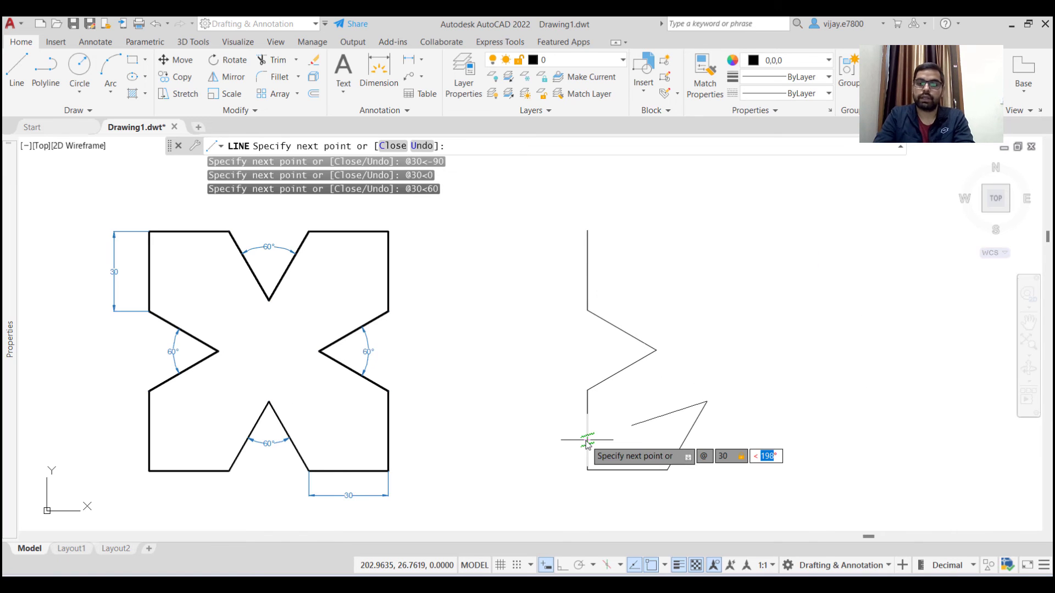
type("-60")
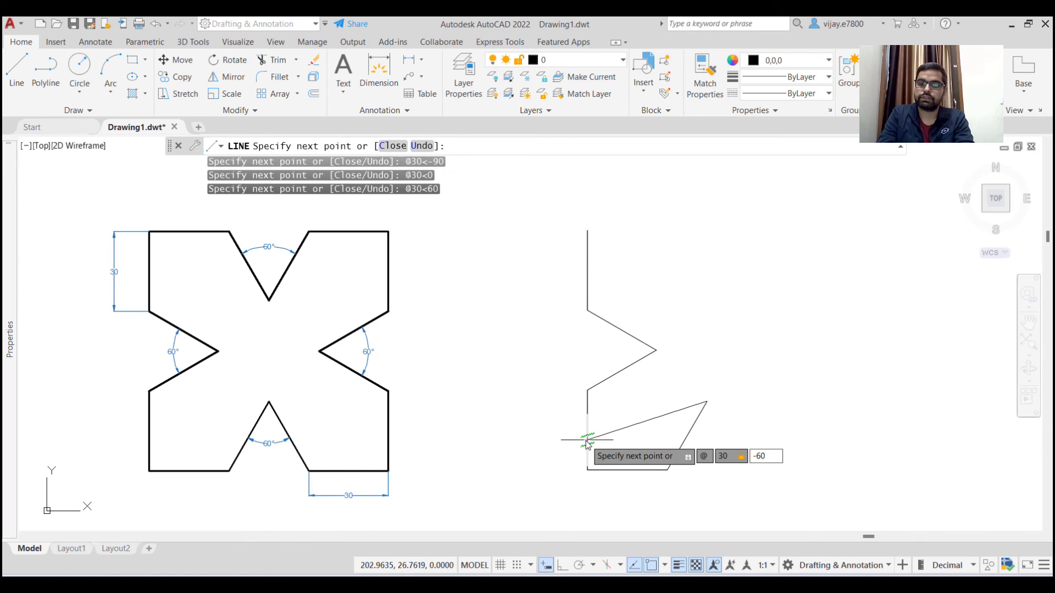
key("Return")
Add the last bottom edge of the half outline, 30 units at 0°, and end the line.
type("30")
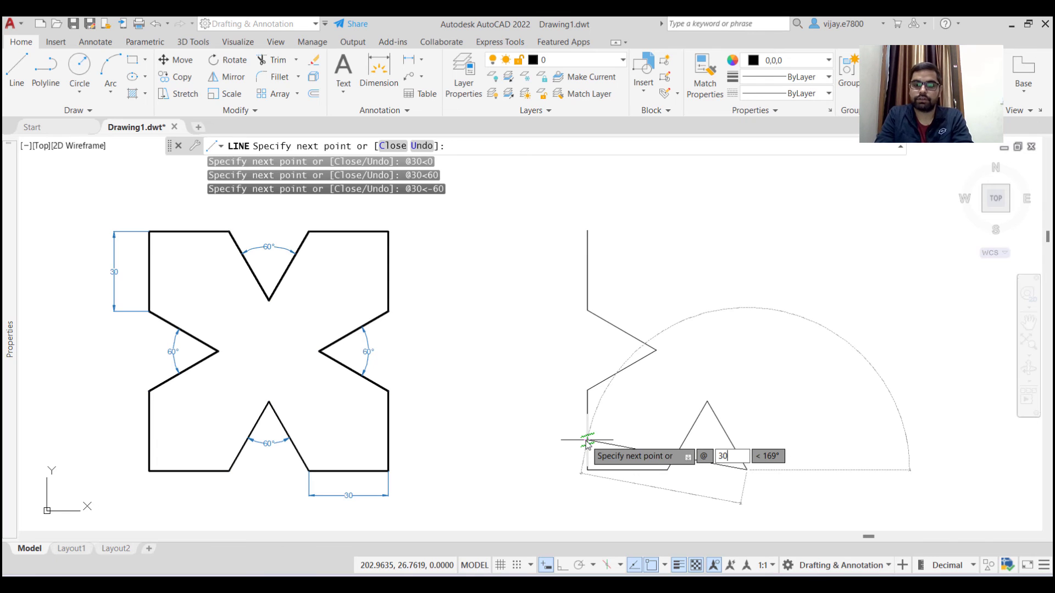
key("Tab")
type("0")
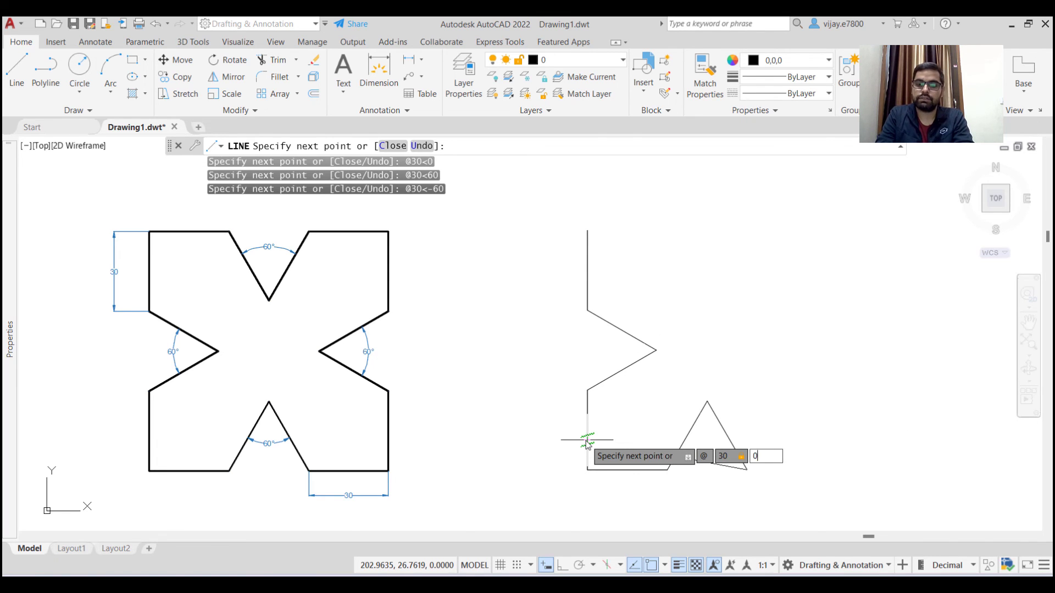
key("Return")
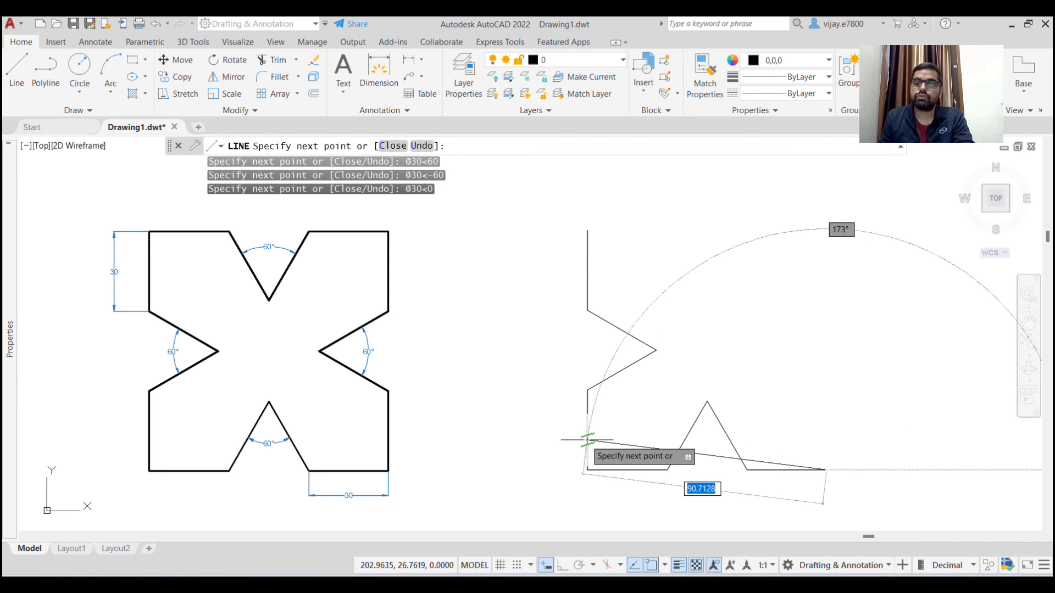
right_click(744, 386)
left_click(774, 396)
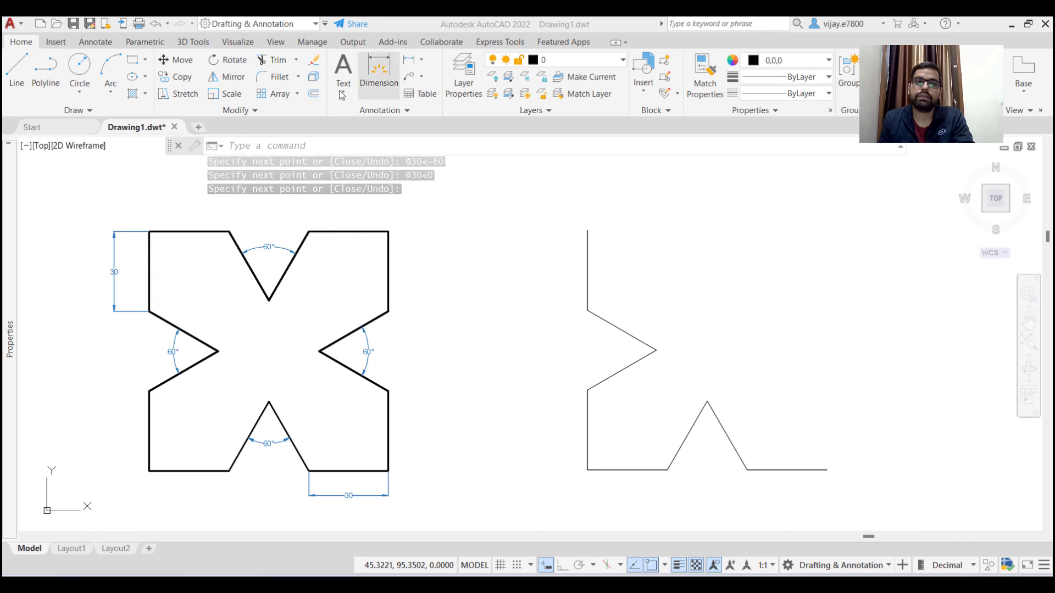
left_click(226, 78)
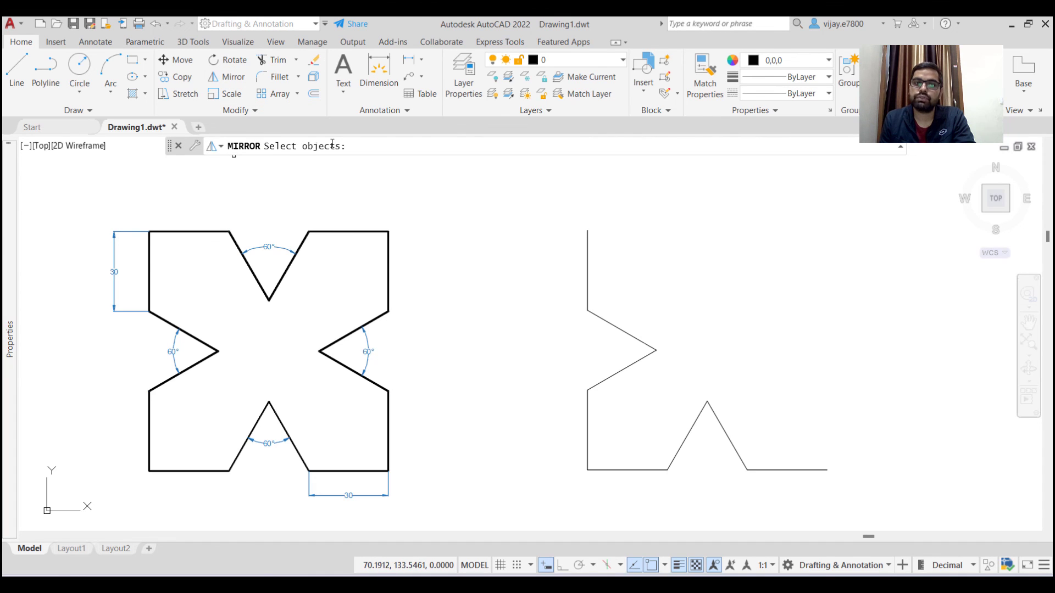
left_click(831, 498)
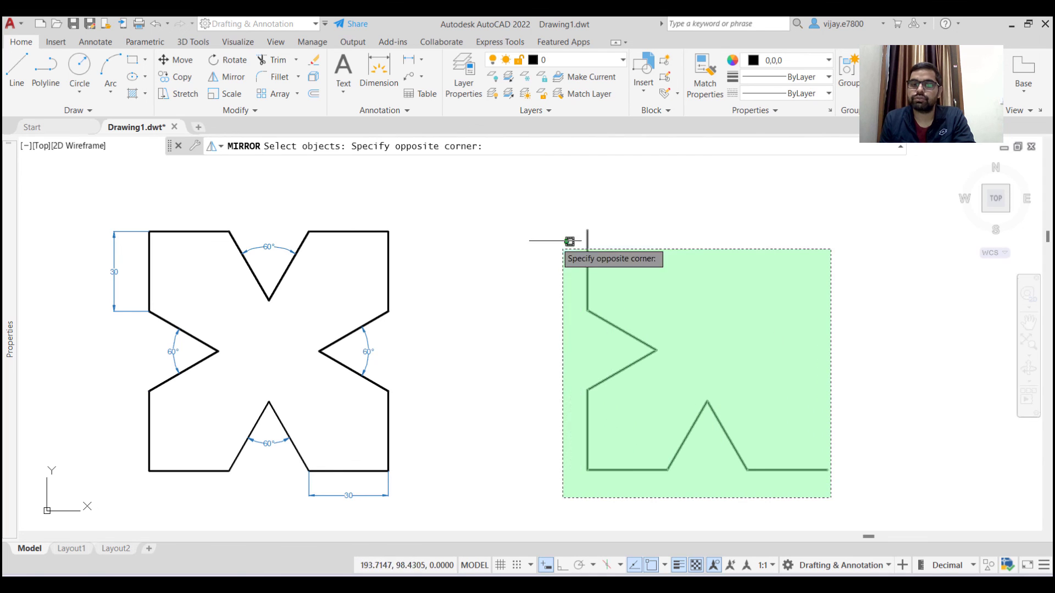
left_click(535, 218)
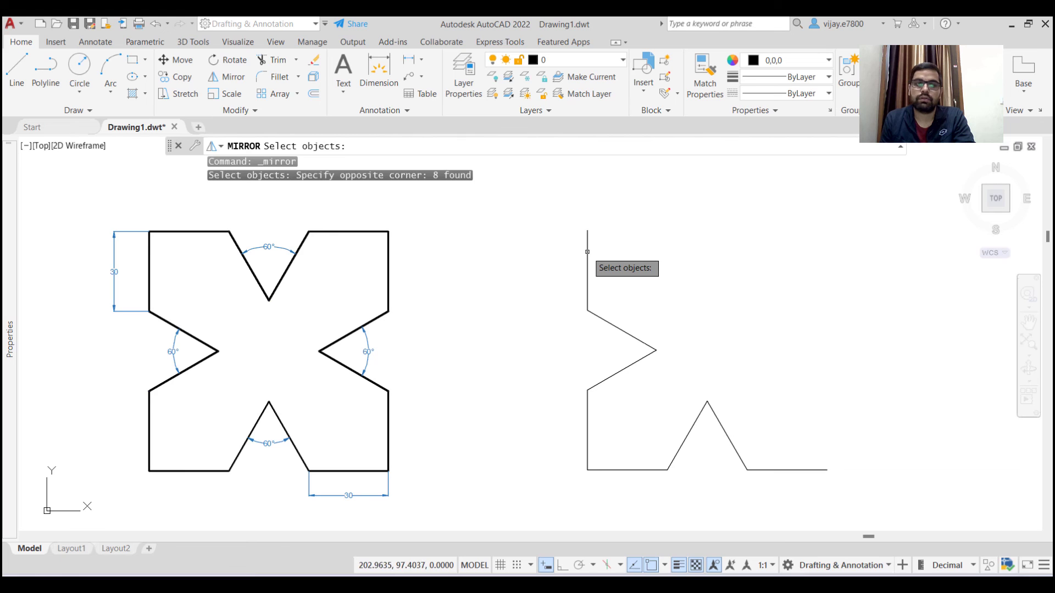
left_click(836, 488)
left_click(559, 215)
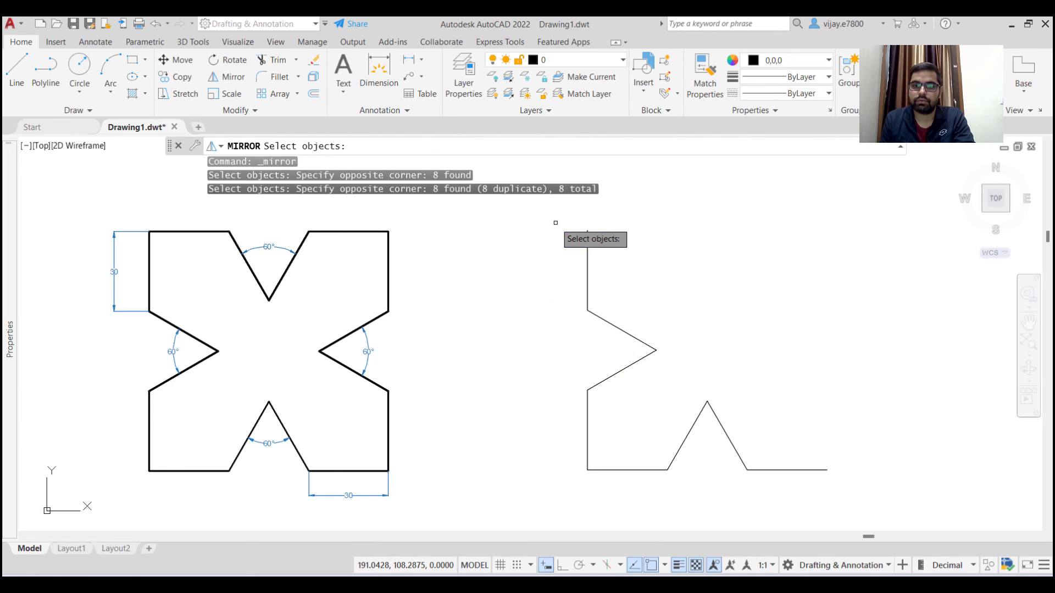
left_click(588, 268)
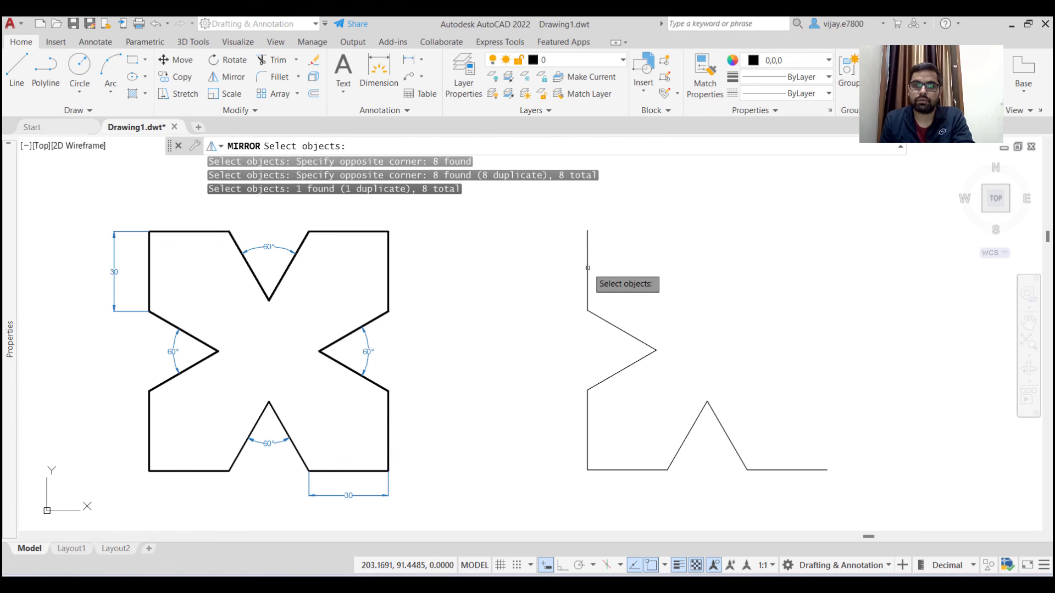
key("Escape")
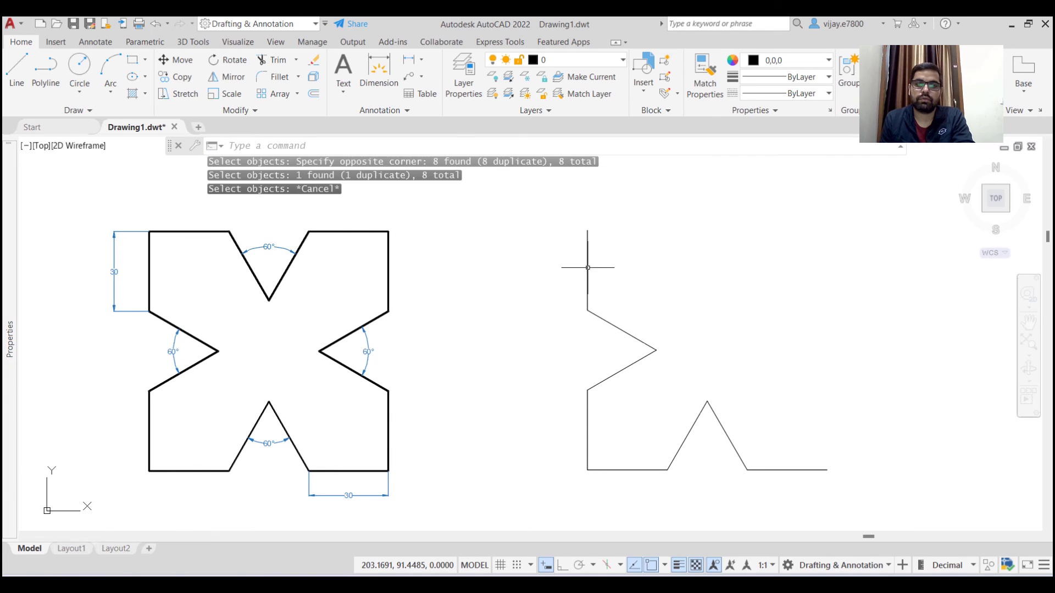
Mirror all lines of the half outline about the diagonal joining its two open ends, keeping the source objects.
left_click(879, 506)
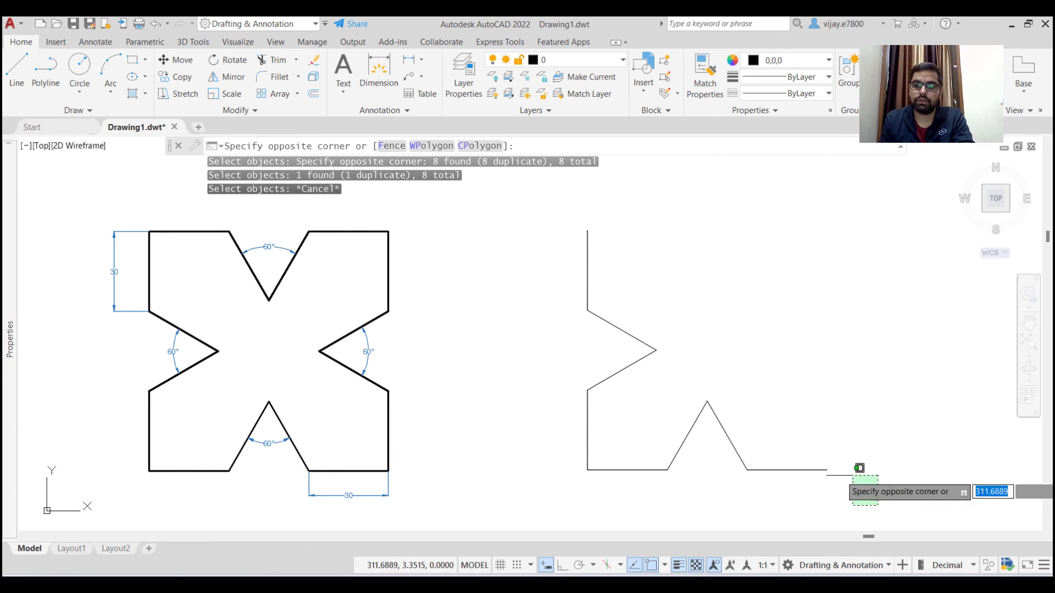
left_click(511, 183)
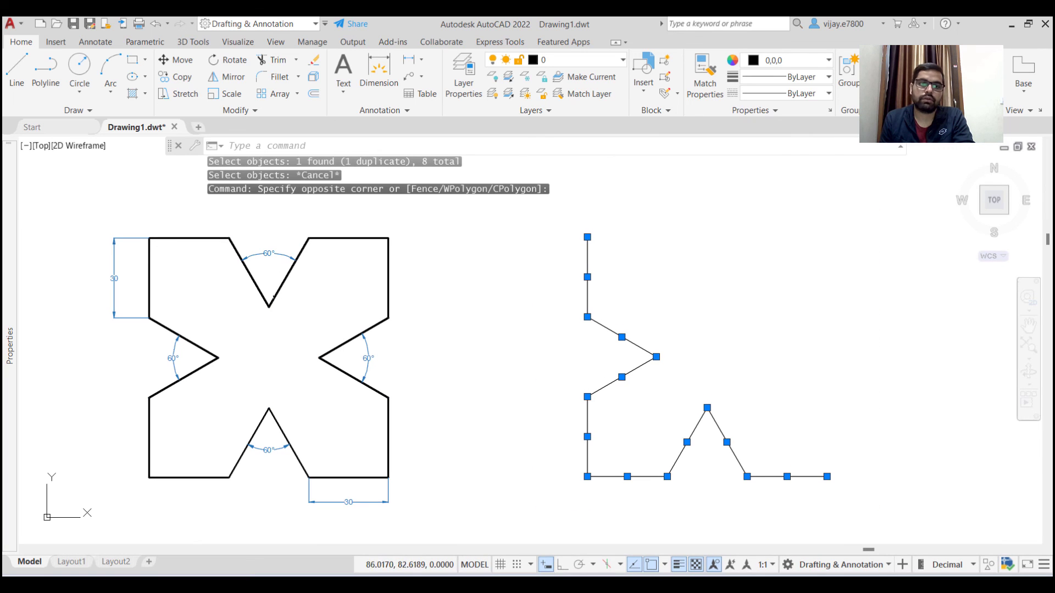
left_click(227, 86)
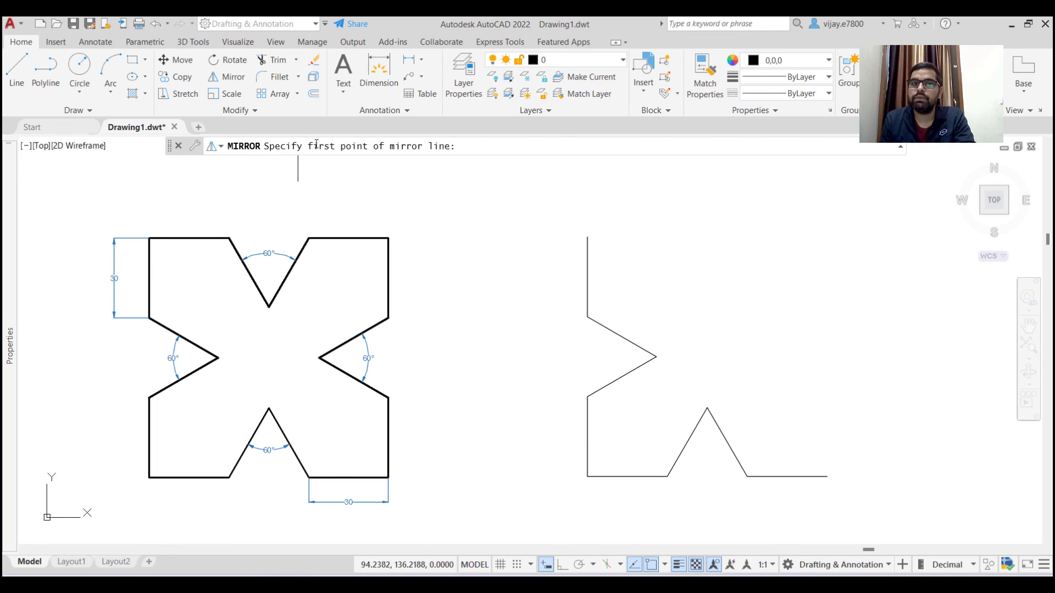
left_click(587, 237)
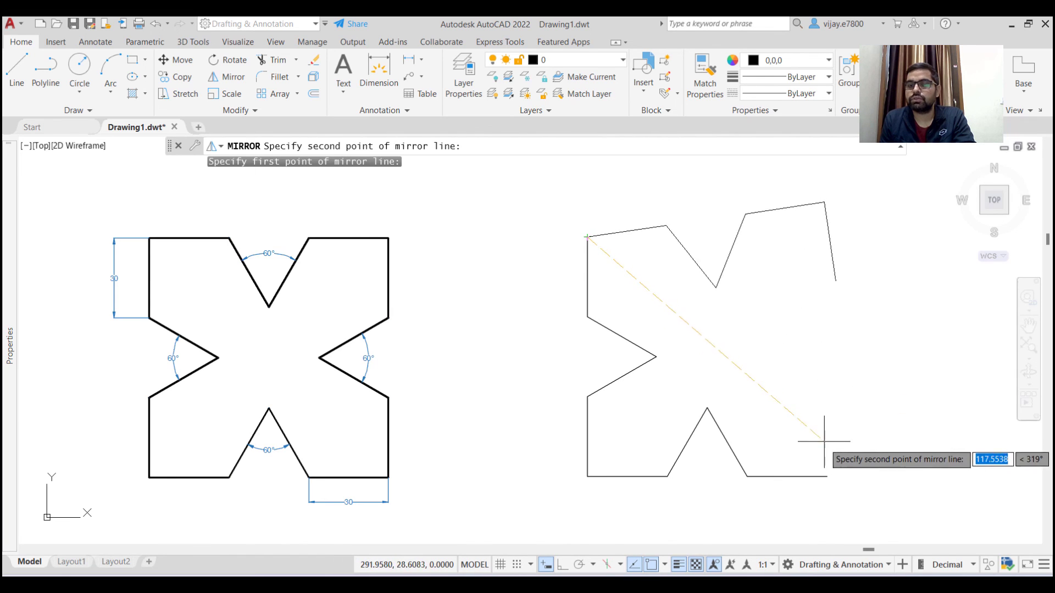
left_click(827, 476)
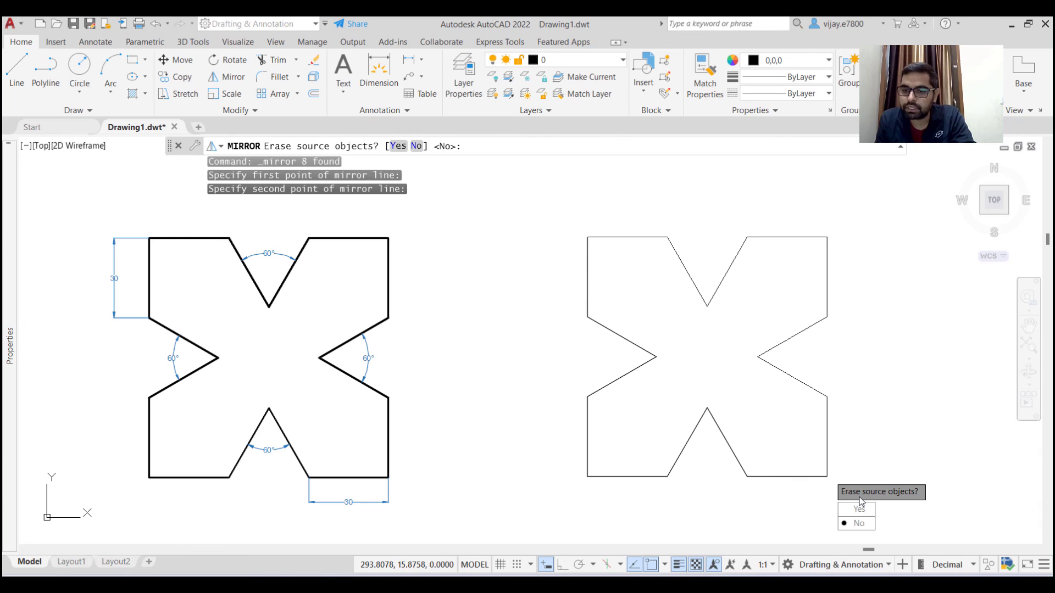
left_click(855, 525)
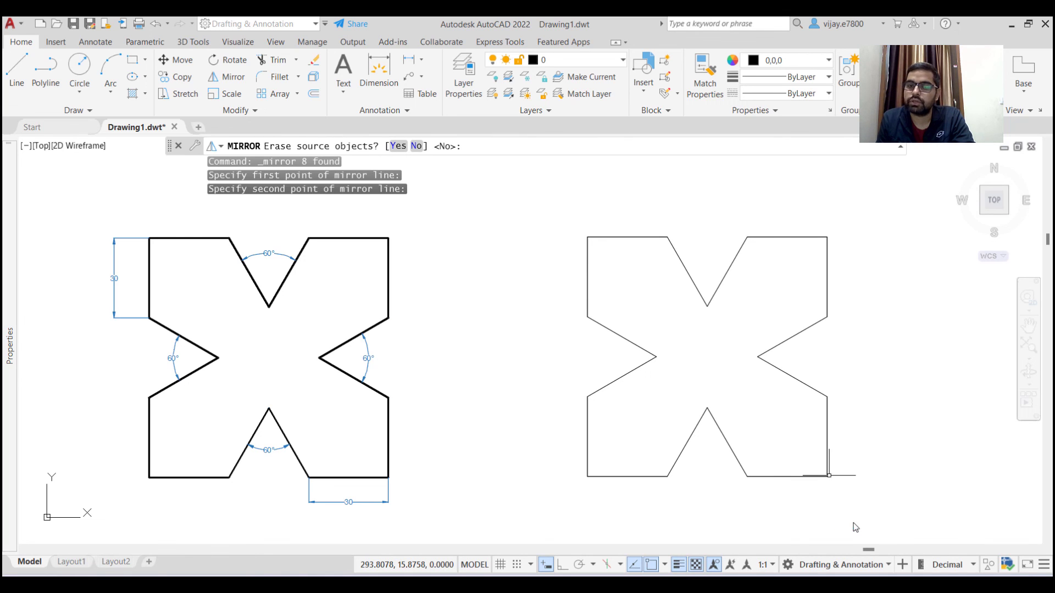